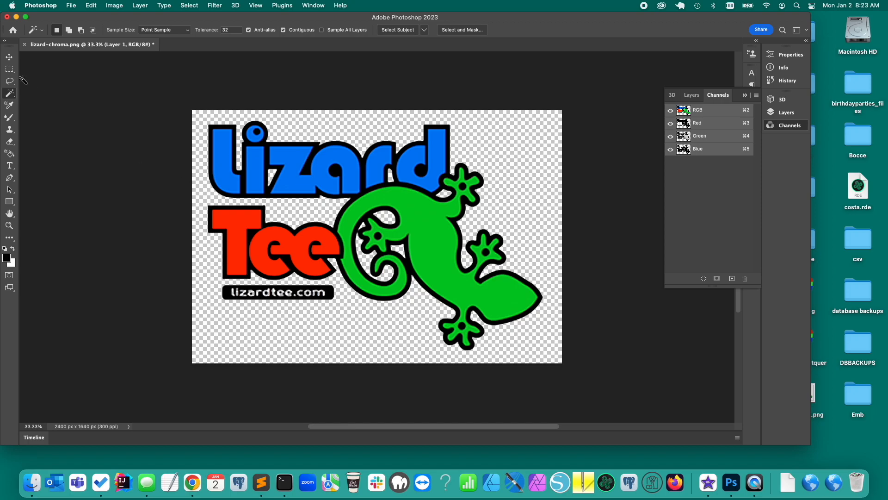
Delete the black lizardtee.com label below the Tee lettering and clear the selection
left_click_drag(219, 283, 337, 305)
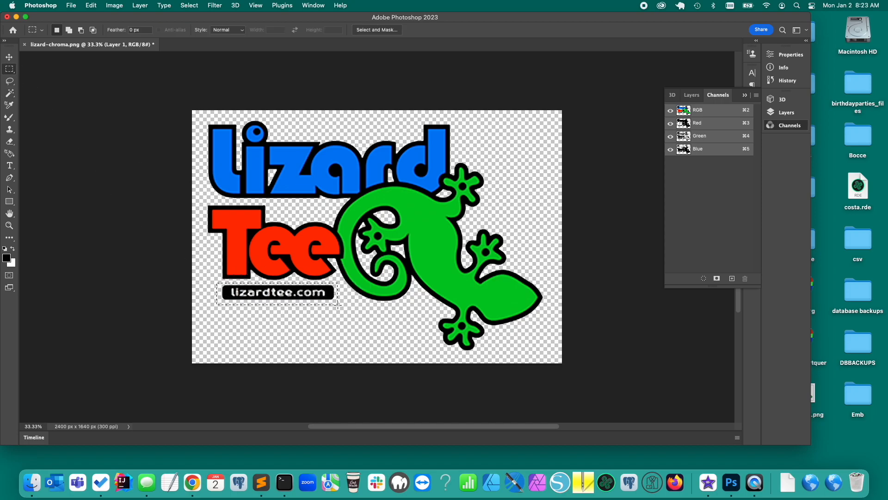
key("Delete")
key("super+d")
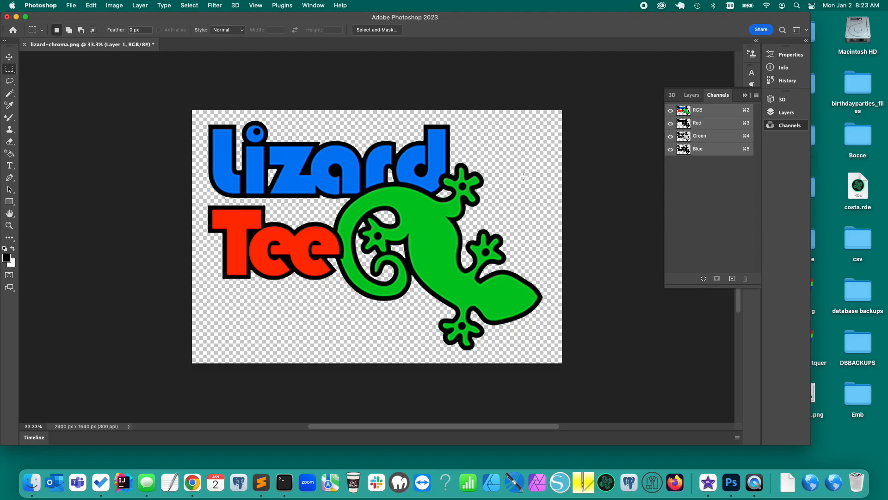
Select the black outline of the logo with the Magic Wand and extend the selection to all similar black areas
left_click(8, 94)
left_click(212, 149)
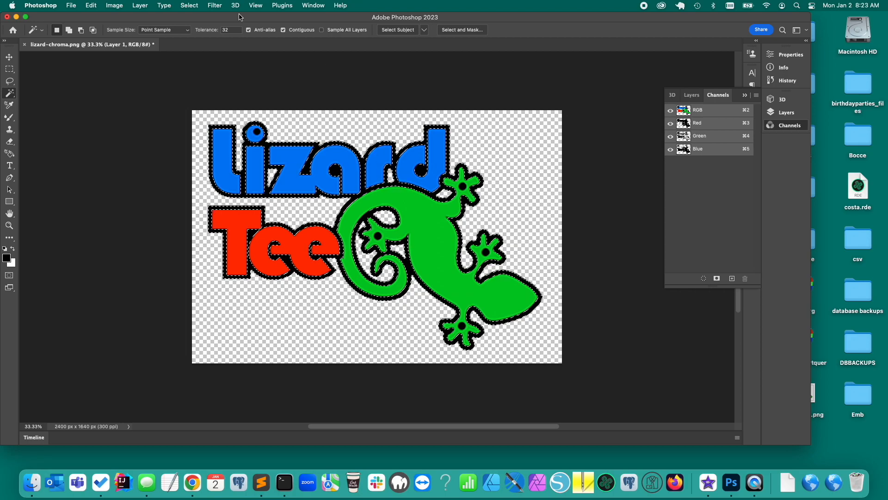
left_click(189, 5)
left_click(210, 155)
Create a spot channel from the black selection, named Spot Black, with ink colour 000000
left_click(756, 95)
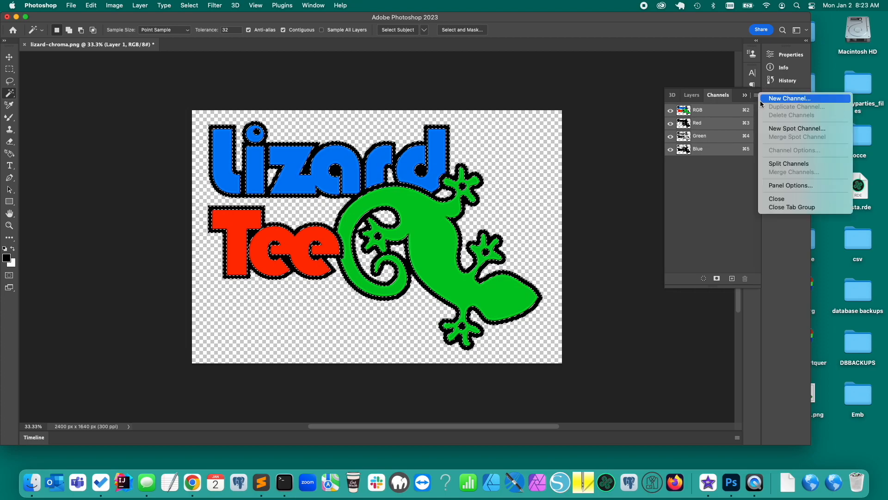
left_click(782, 129)
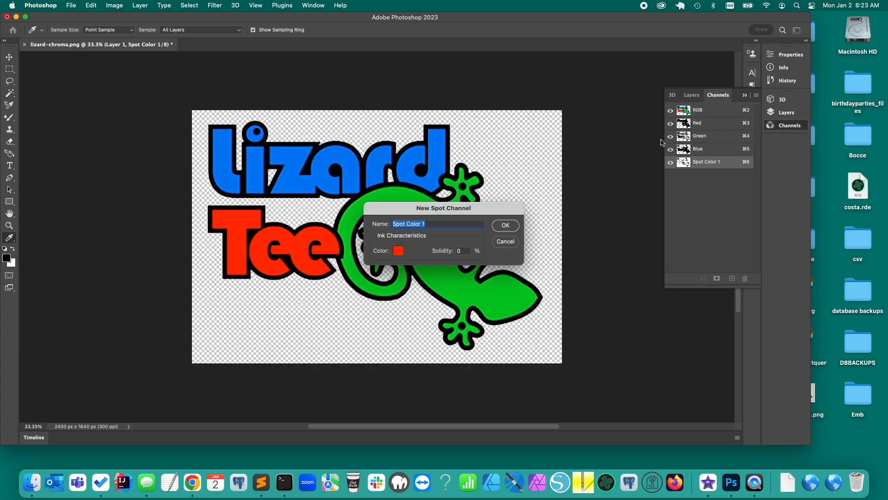
type("Spot Black")
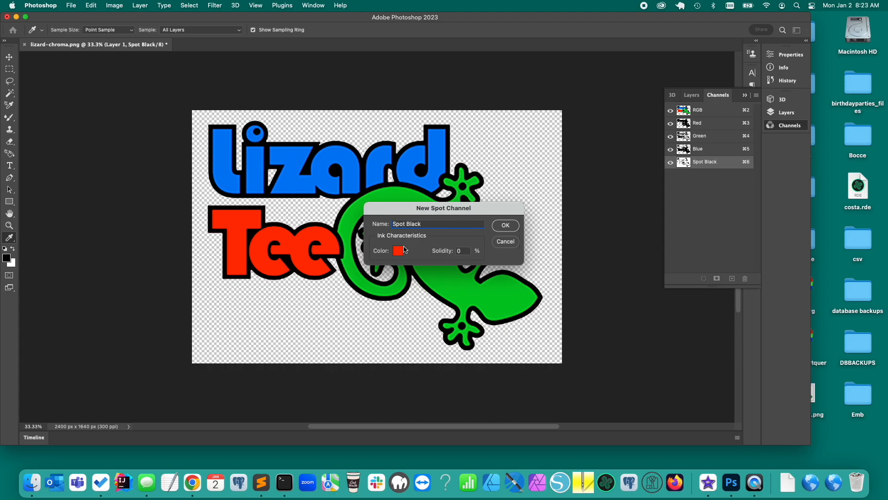
left_click(399, 250)
left_click_drag(342, 283, 319, 296)
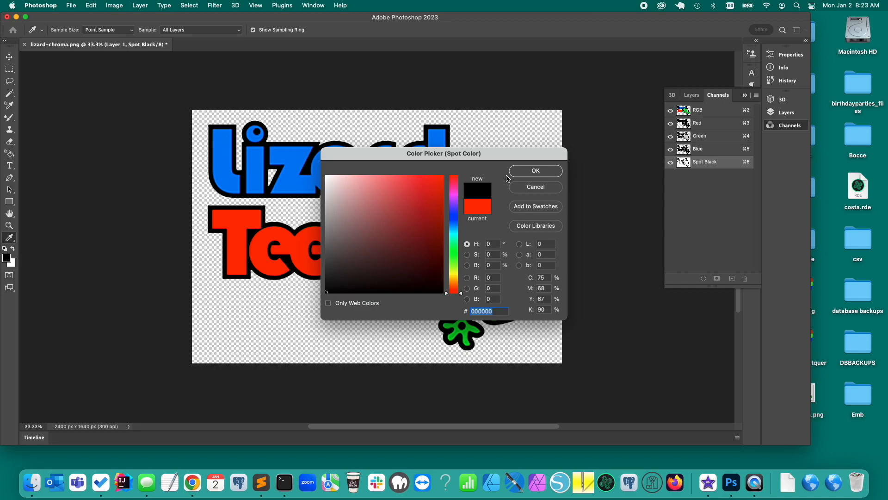
left_click(530, 171)
left_click(506, 226)
key("w")
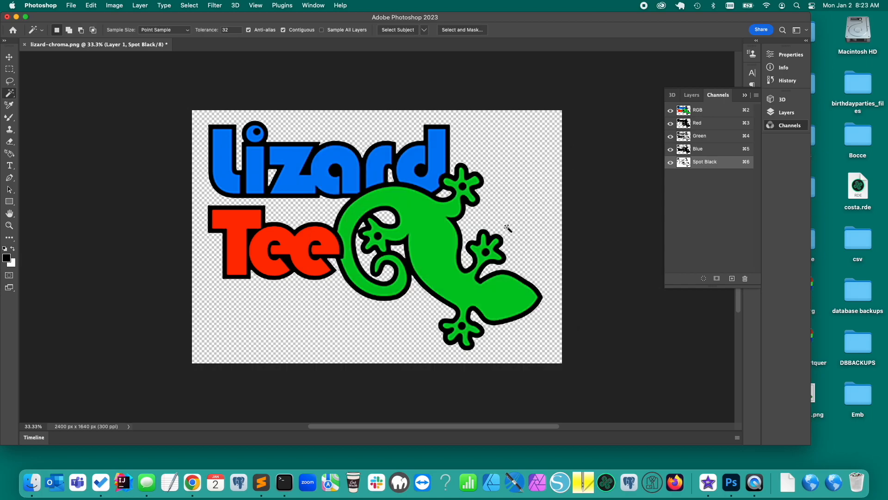
left_click(332, 183)
left_click(189, 5)
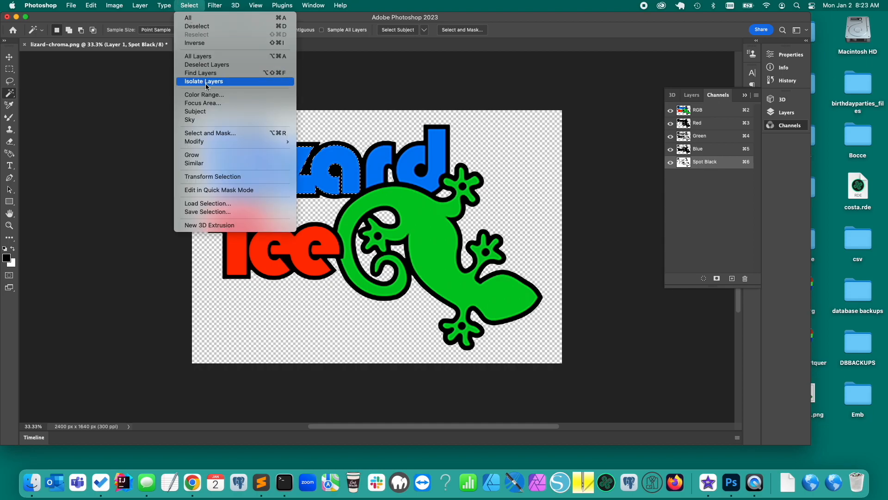
left_click(197, 162)
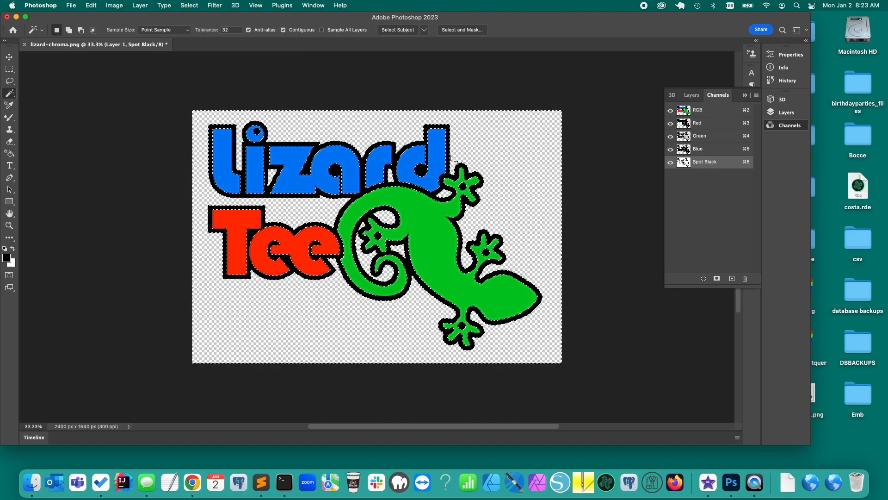
key("super+d")
Activate the RGB composite channel and select all the blue areas of the Lizard lettering
left_click(703, 111)
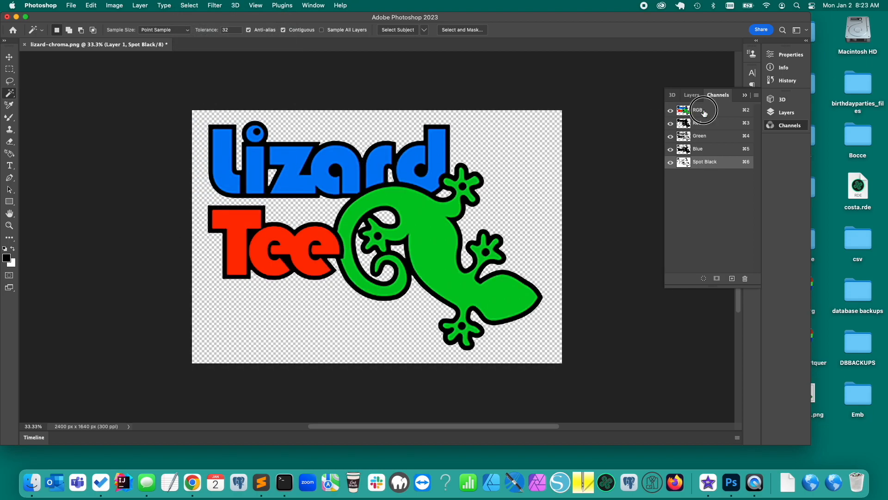
left_click(189, 5)
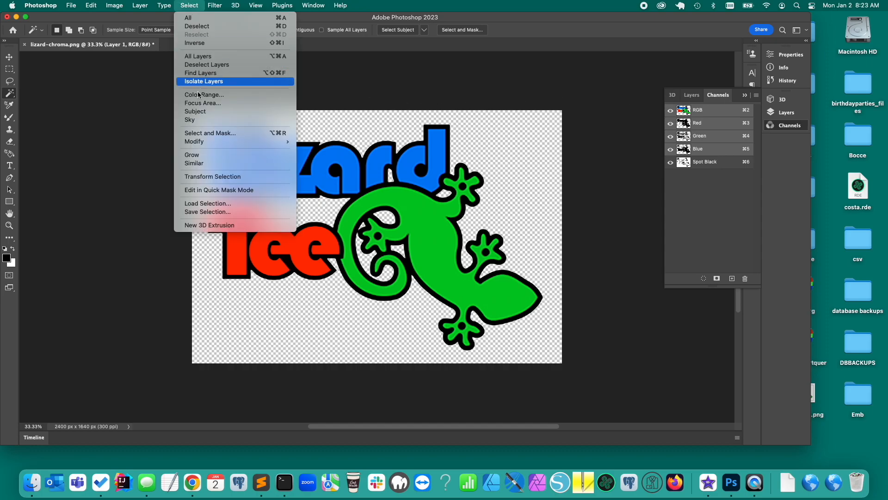
left_click(193, 162)
Create a spot channel from the blue selection, named Spot Blue, with the blue ink colour 1665b7
left_click(756, 95)
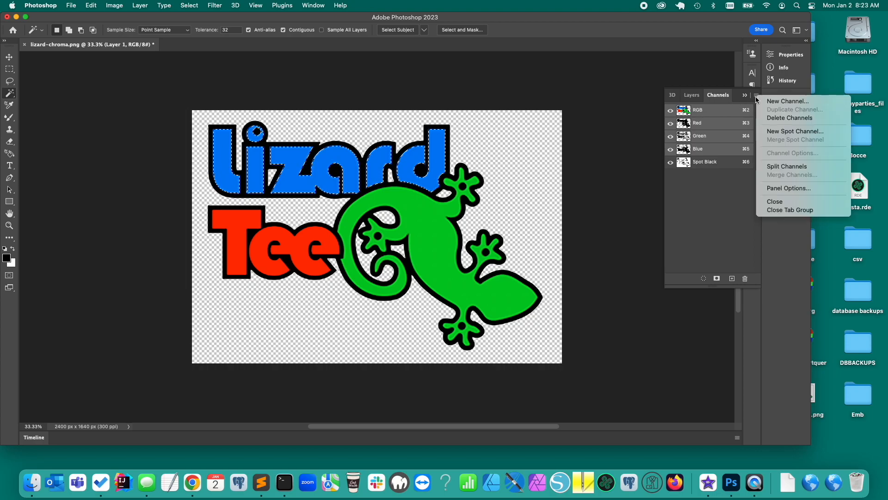
left_click(782, 130)
type("Spot Blue")
left_click(398, 250)
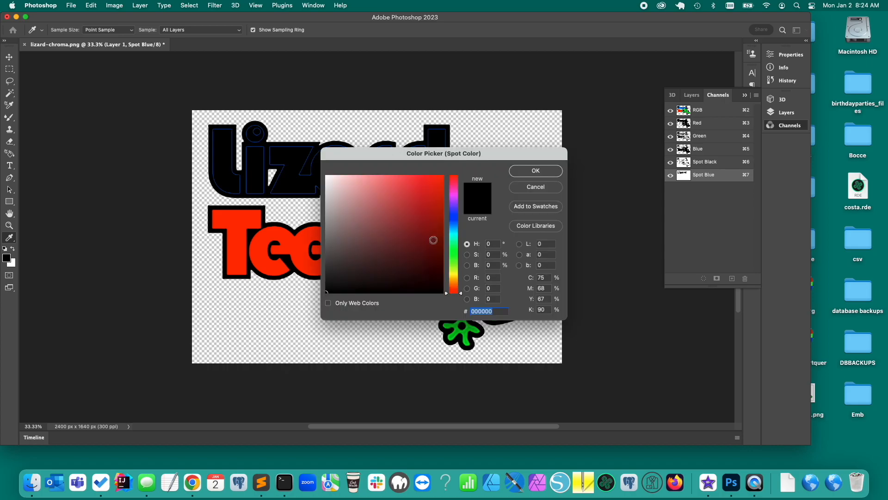
left_click(454, 224)
left_click(429, 209)
left_click(527, 170)
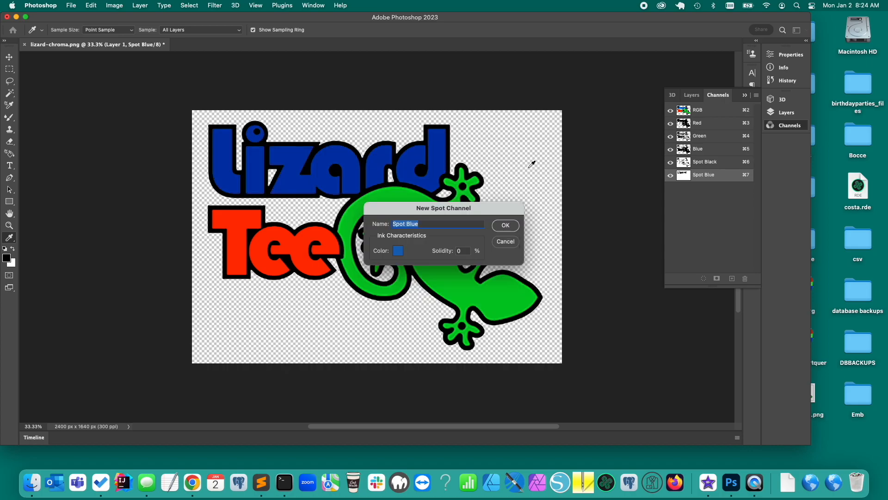
left_click(507, 225)
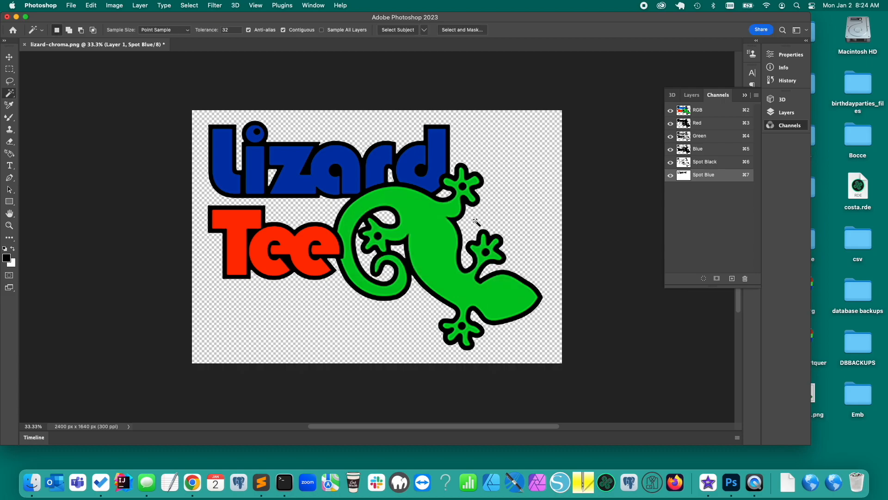
Activate the RGB composite channel and select all the red areas of the Tee lettering
left_click(253, 176)
key("super+2")
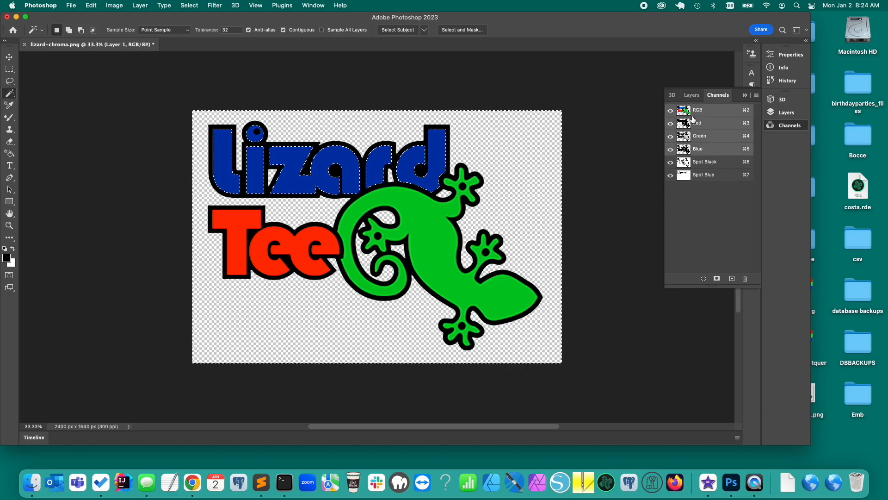
left_click(232, 228)
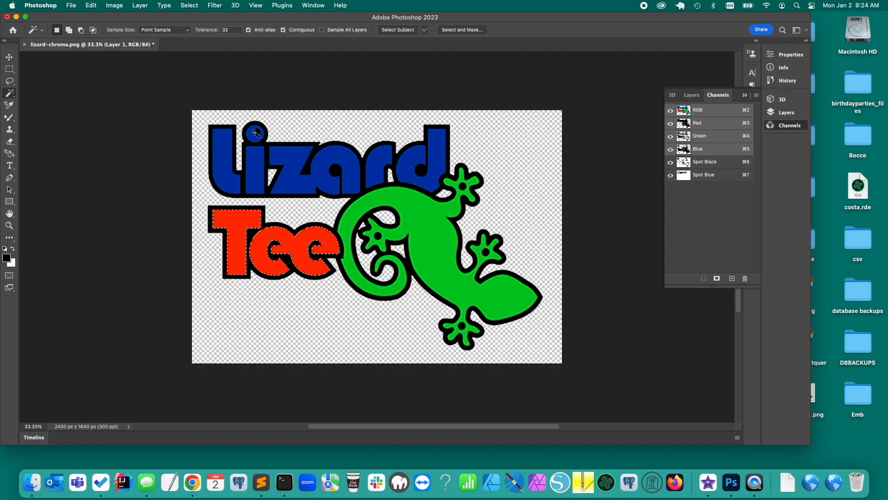
Create a spot channel from the red selection, named Spot Orange, with an orange-red ink colour
left_click(756, 95)
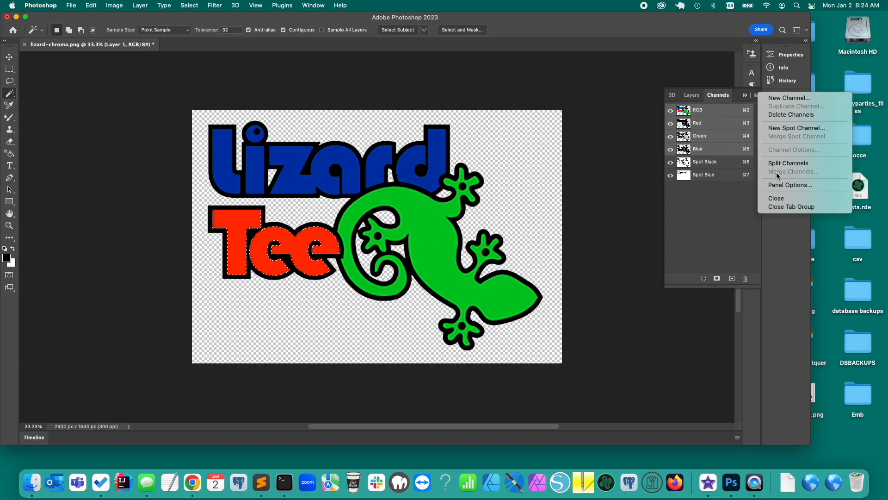
left_click(779, 128)
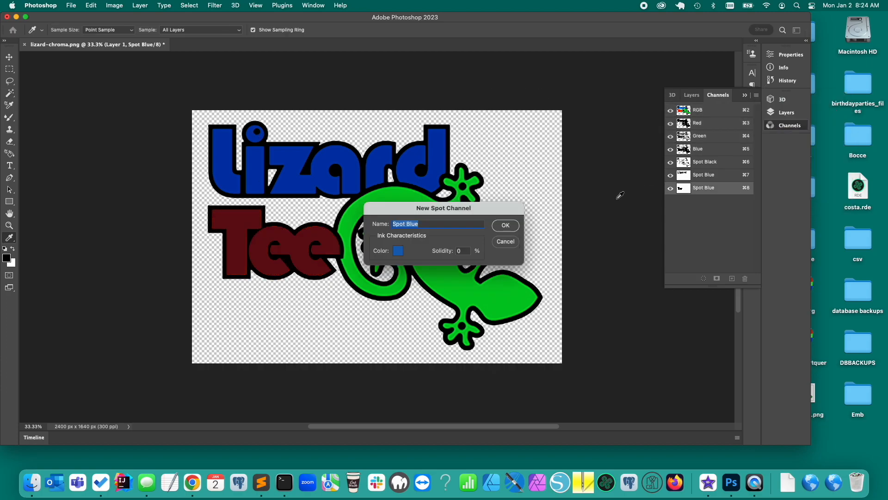
left_click(399, 252)
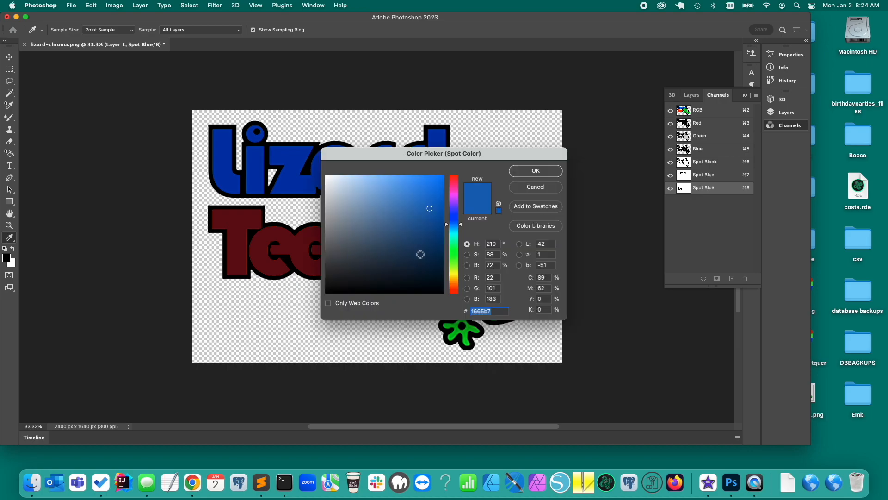
left_click(453, 288)
left_click_drag(426, 232, 438, 186)
left_click(523, 172)
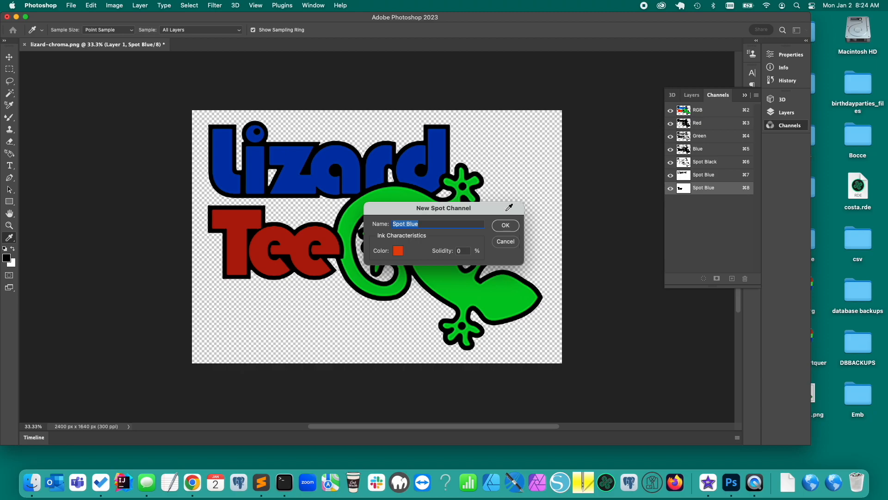
type("Spor")
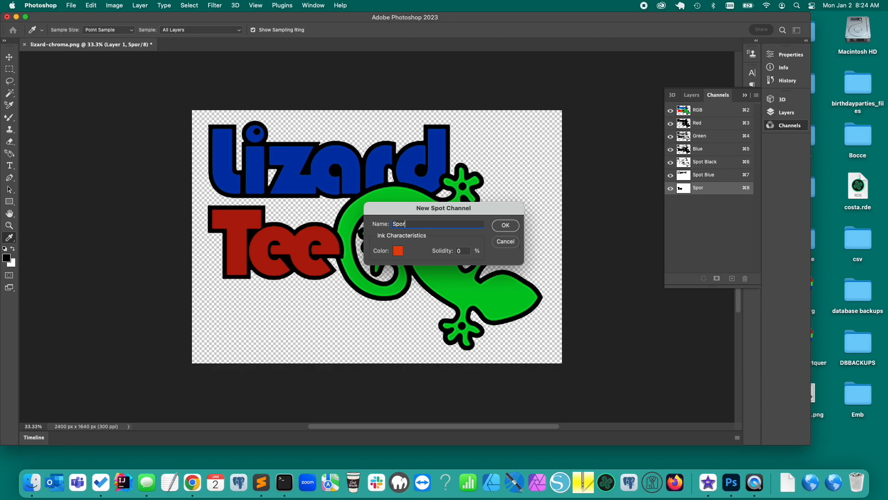
type(" Orange")
key("Return")
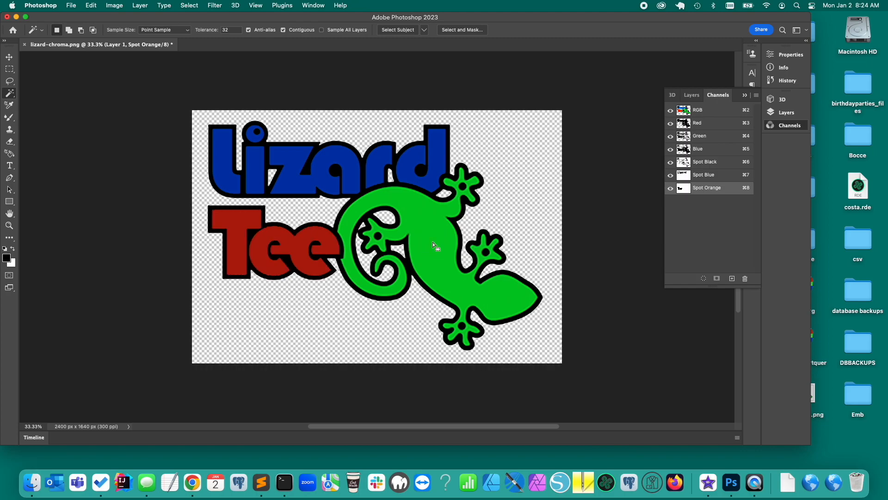
Select the lizard's green areas in the RGB composite and create a spot channel from them, named Spot Green, with a medium green ink
left_click(730, 109)
left_click(431, 233)
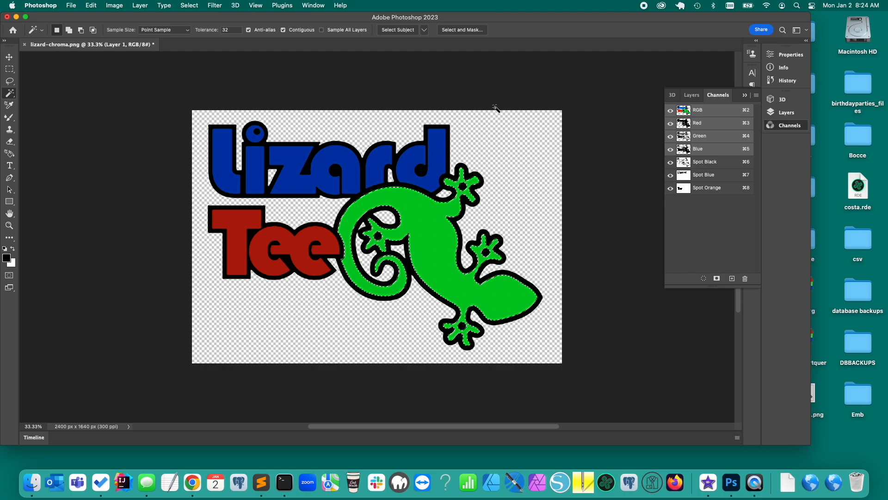
left_click(755, 96)
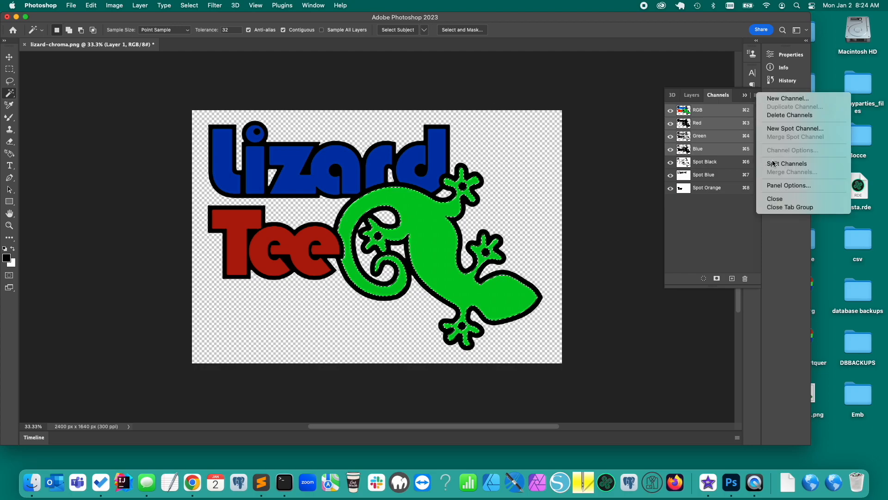
left_click(783, 131)
type("Sp")
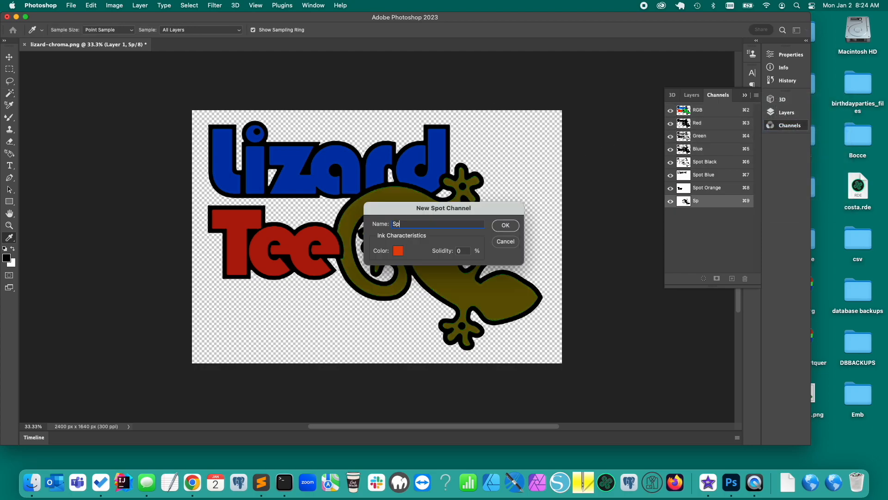
type("ot Green")
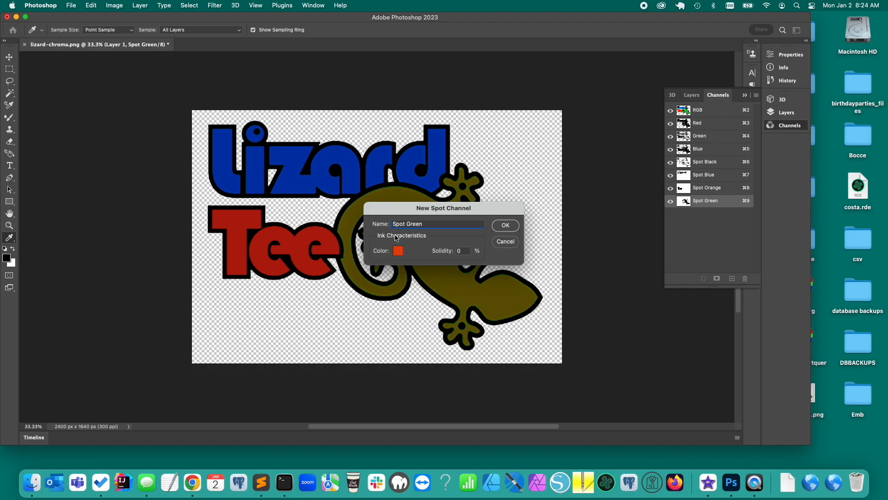
left_click(399, 251)
left_click_drag(456, 267, 455, 258)
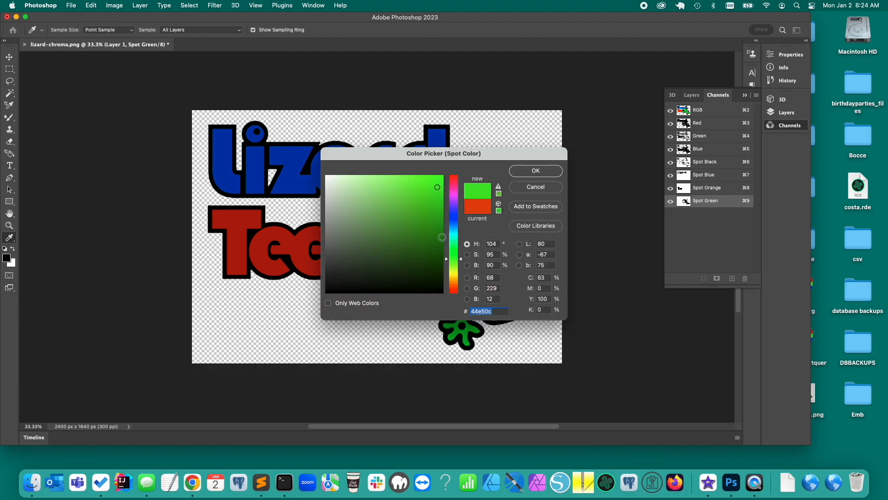
left_click(438, 217)
left_click(537, 171)
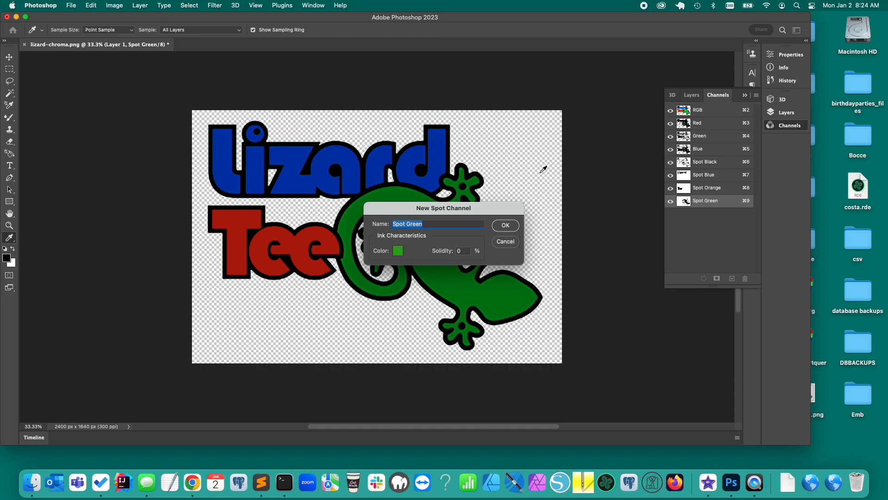
left_click(500, 229)
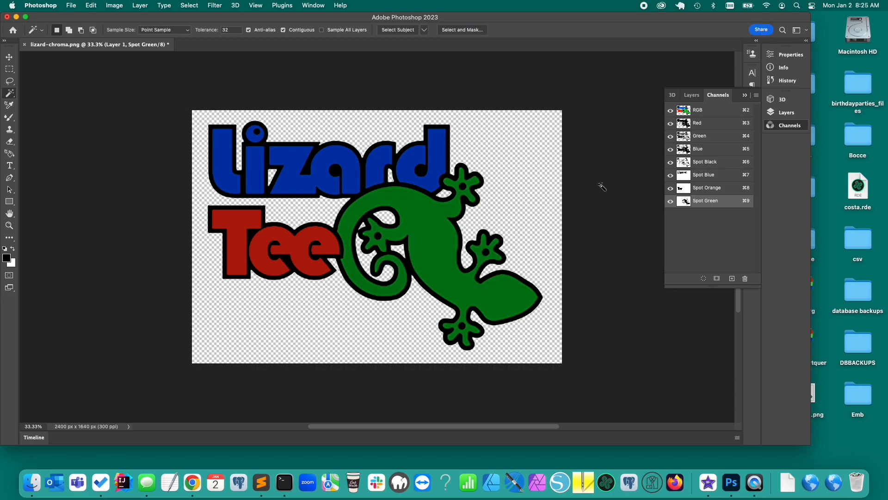
Delete the RGB channels, keeping only the spot channels, and save the file on the Desktop as lizard-chroma.psd in Photoshop format
left_click(716, 111)
left_click(745, 278)
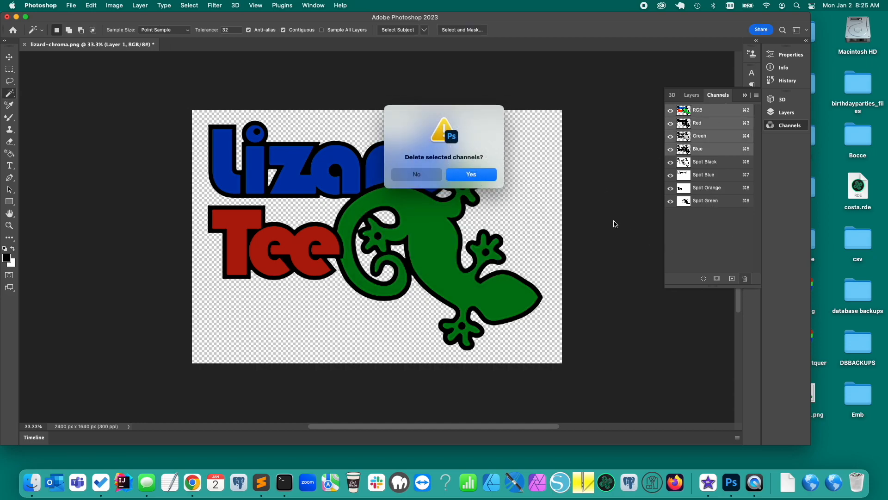
left_click(465, 174)
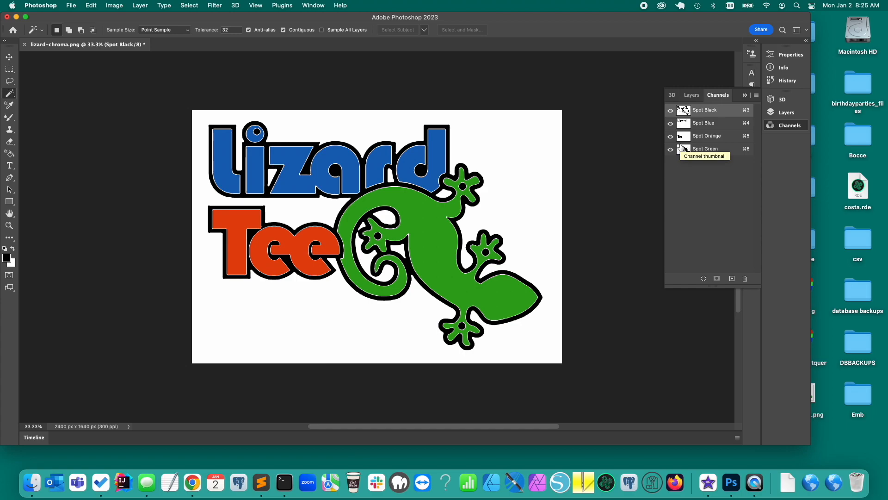
key("super+s")
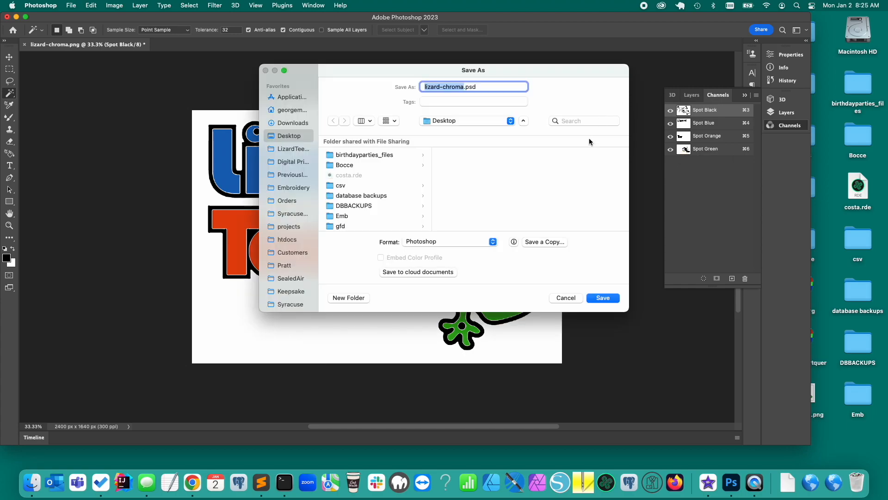
left_click(603, 297)
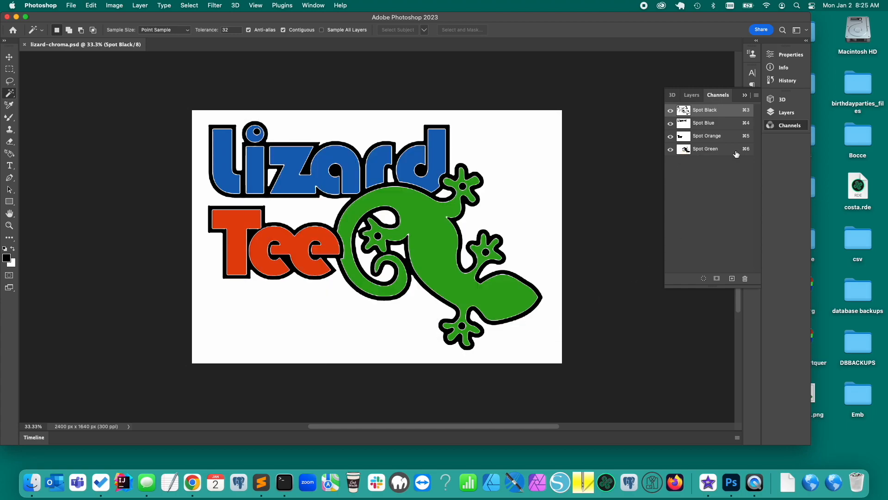
Split the spot channels of lizard-chroma.psd into separate grayscale documents
left_click(756, 95)
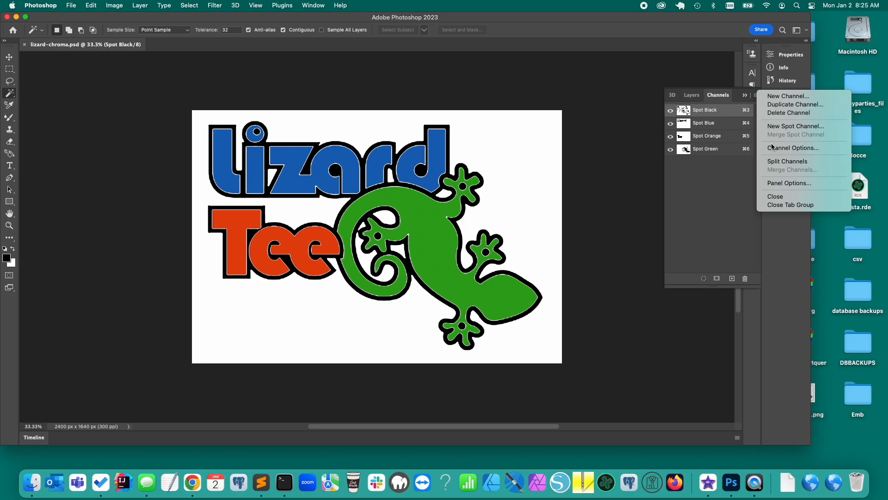
left_click(781, 161)
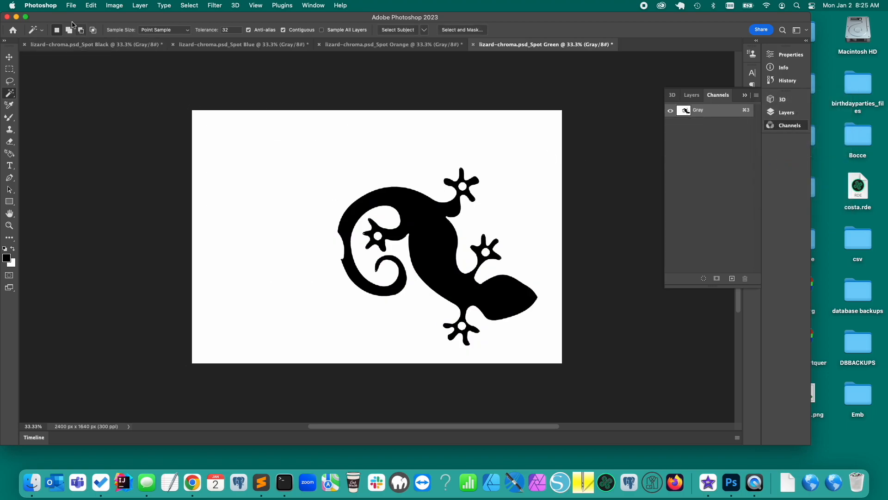
Export the Spot Green document for the web as a PNG-24 named lizard-green on the Desktop, and close it without saving
left_click(72, 5)
mouse_move(92, 154)
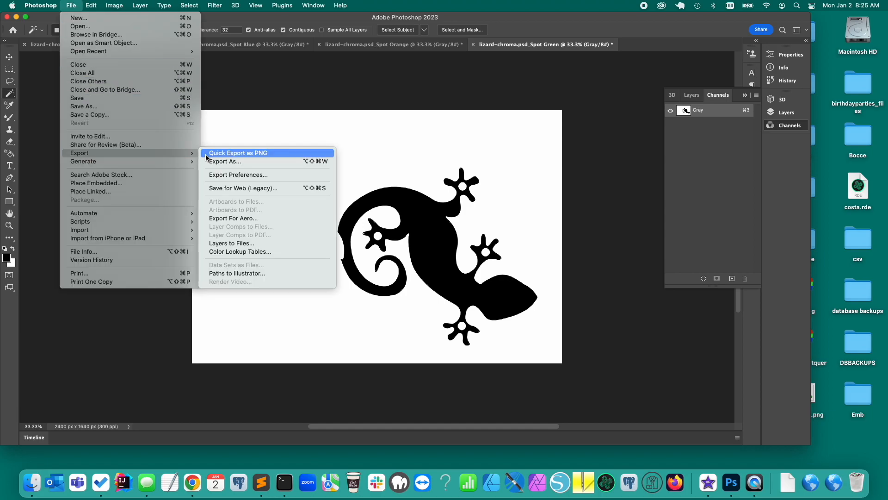
left_click(210, 187)
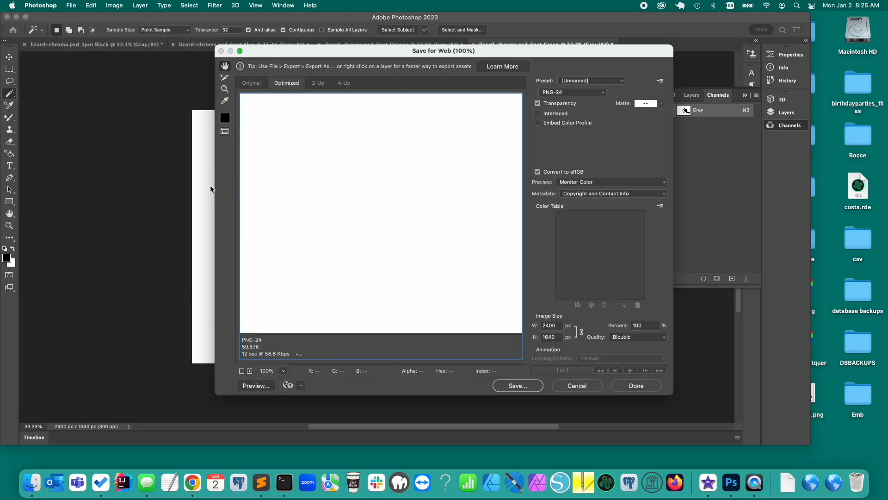
key("Return")
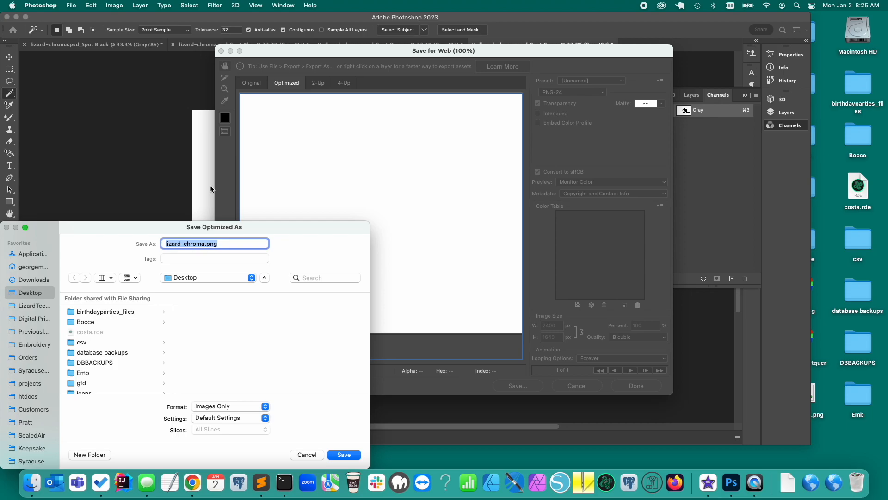
type("lizar")
key("Return")
key("super+w")
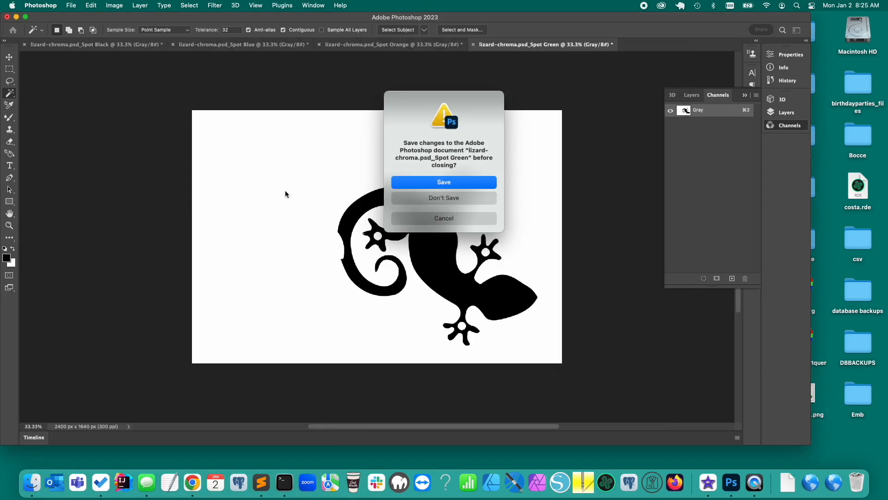
left_click(406, 197)
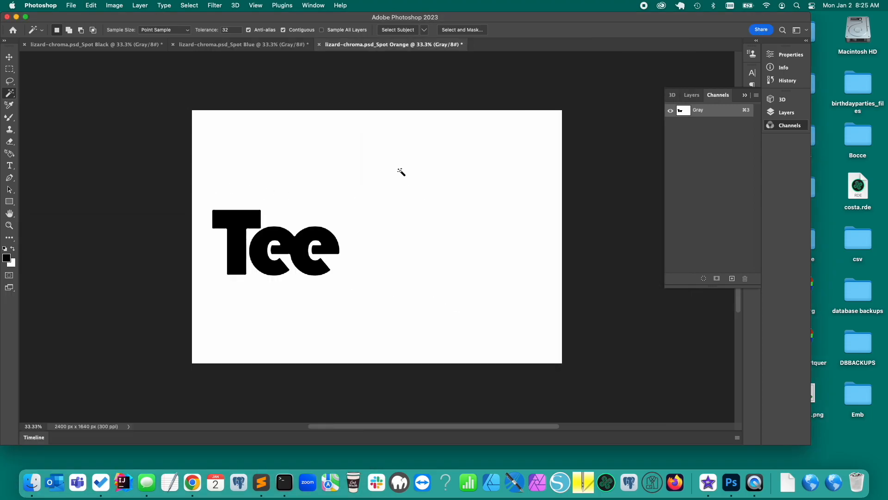
Export the Spot Orange document for the web as a PNG-24 named lizard-orange on the Desktop, and close it without saving
left_click(71, 6)
mouse_move(97, 153)
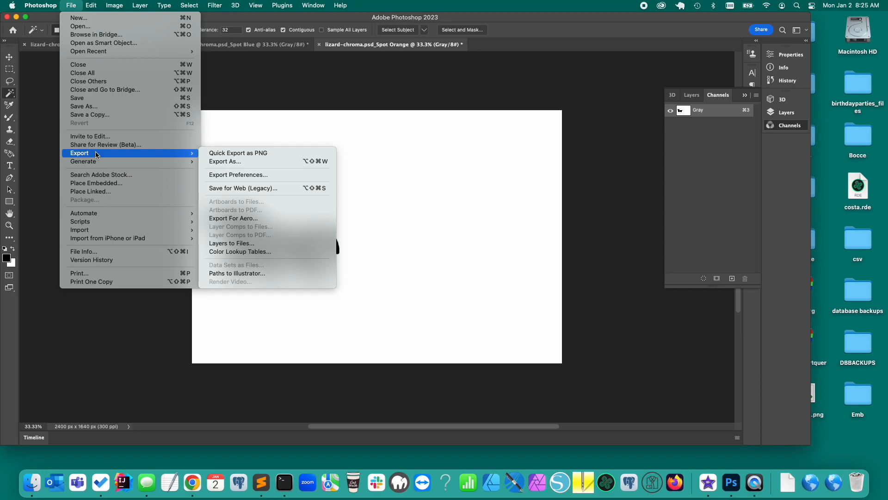
left_click(214, 188)
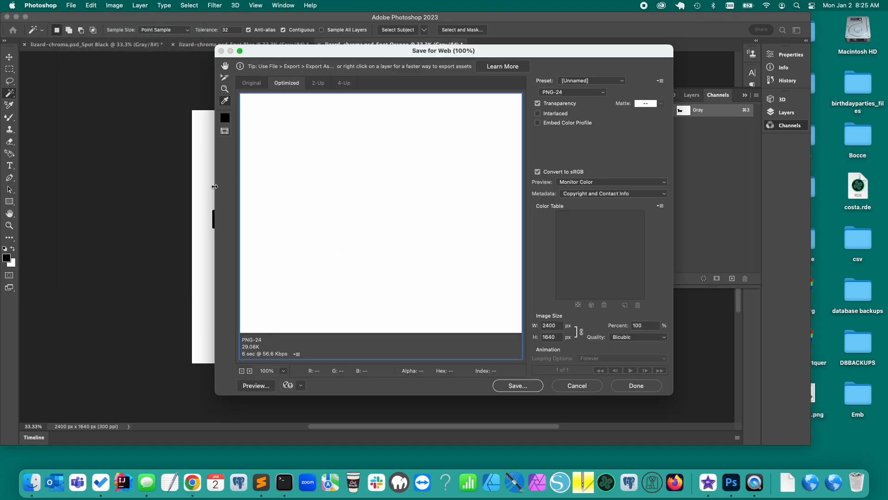
left_click(516, 385)
type("lizard-ora")
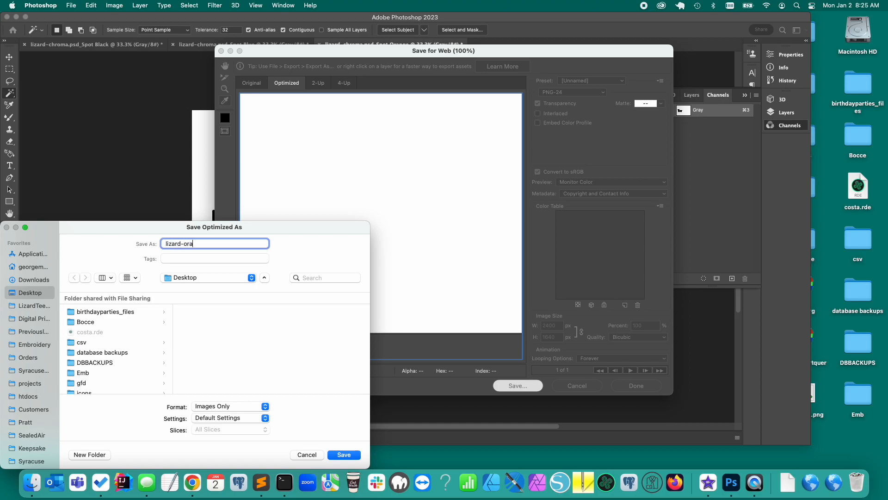
type("nge")
key("Return")
key("super+w")
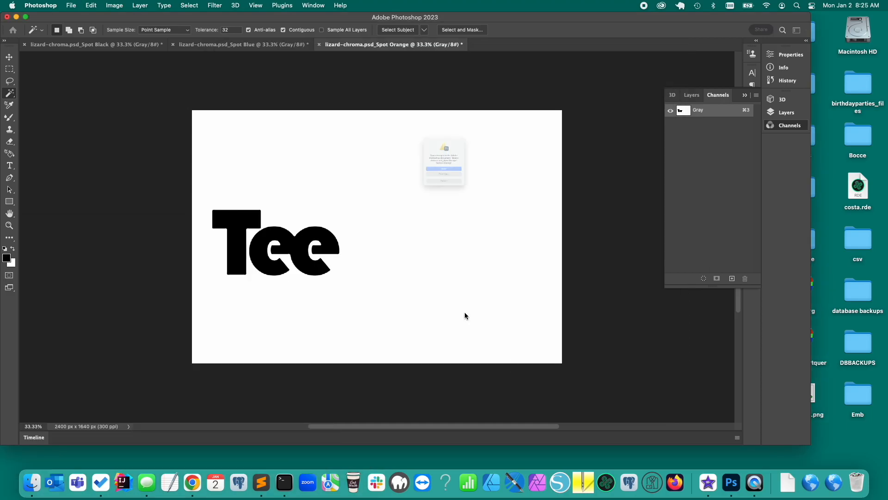
left_click(426, 198)
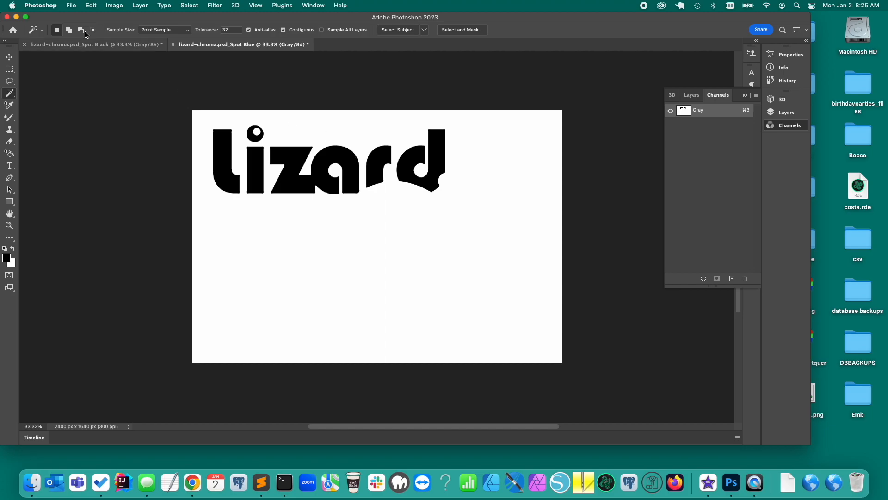
Export the Spot Blue document for the web as a PNG-24 named lizard-blue on the Desktop, and close it without saving
left_click(71, 5)
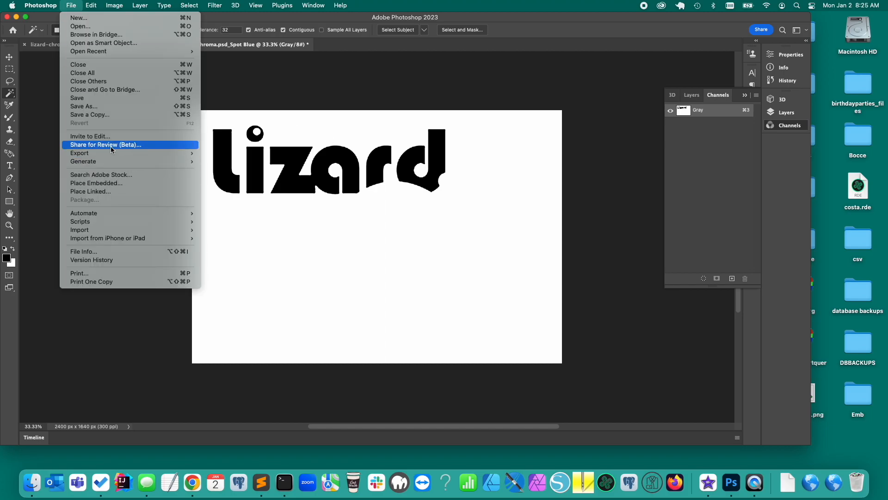
mouse_move(111, 153)
left_click(221, 189)
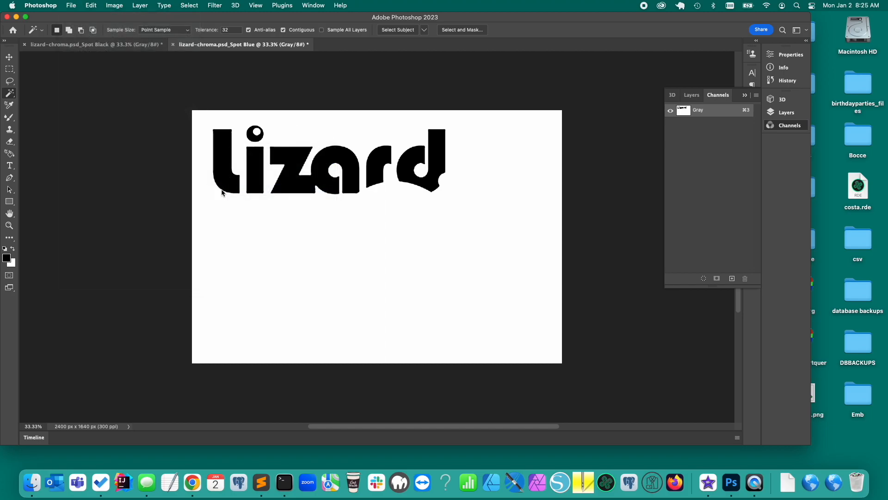
left_click(513, 383)
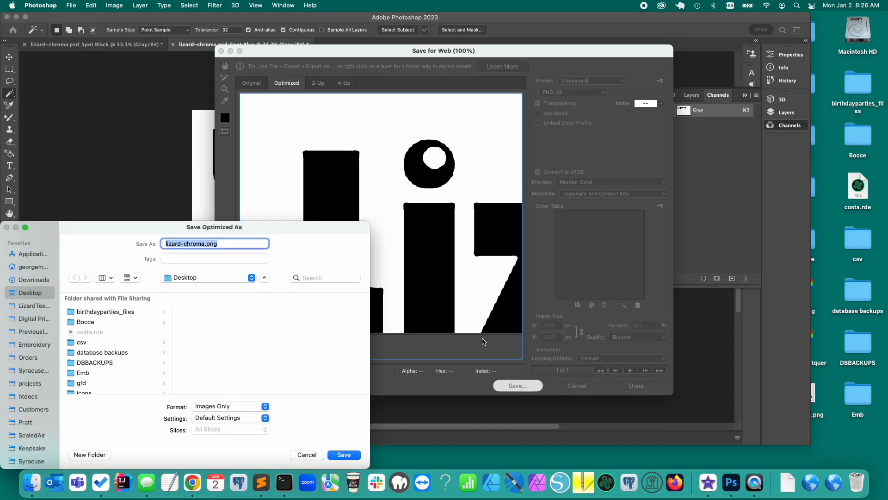
type("lizard-blue")
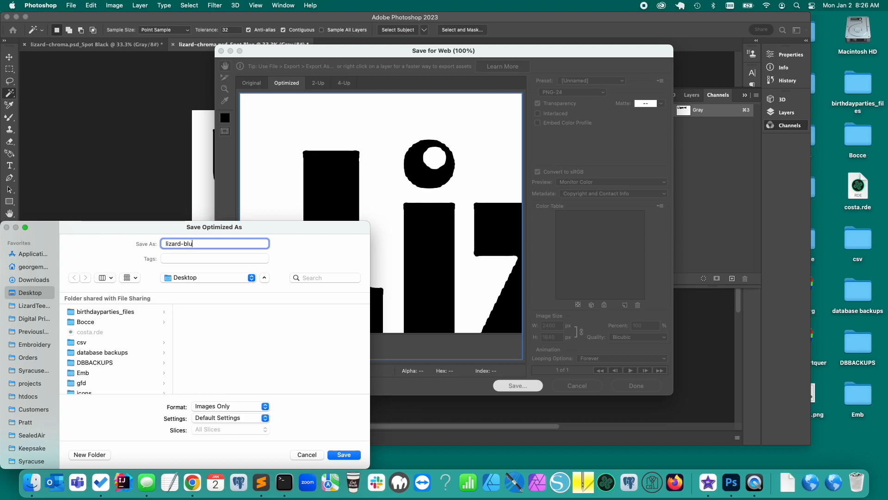
key("Return")
key("super+w")
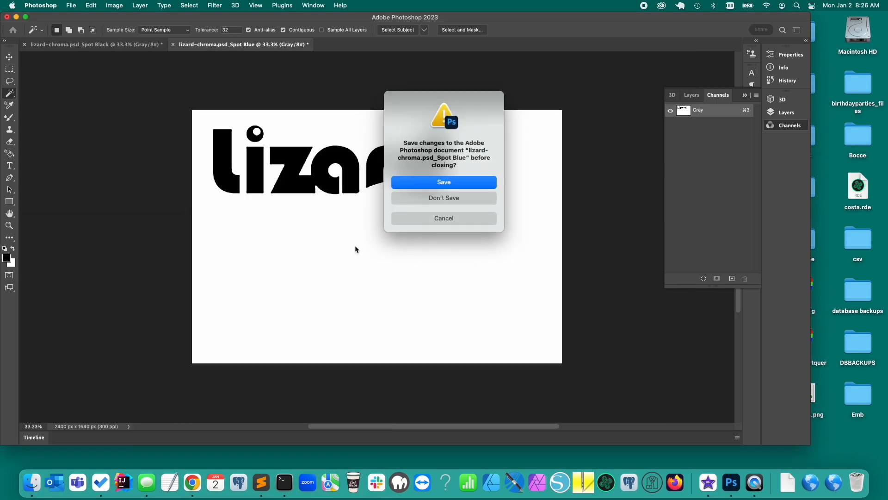
left_click(426, 199)
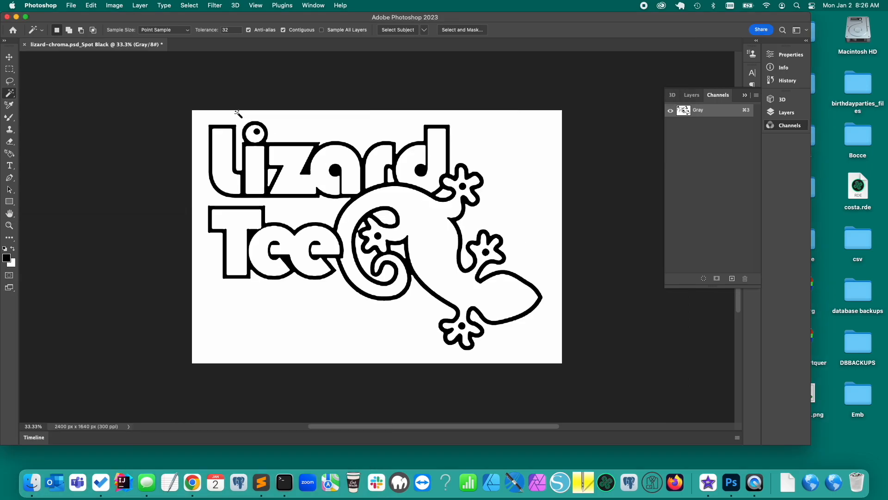
Export the Spot Black document for the web as a PNG-24 named lizard-black on the Desktop, and quit Photoshop without saving
left_click(72, 5)
mouse_move(107, 154)
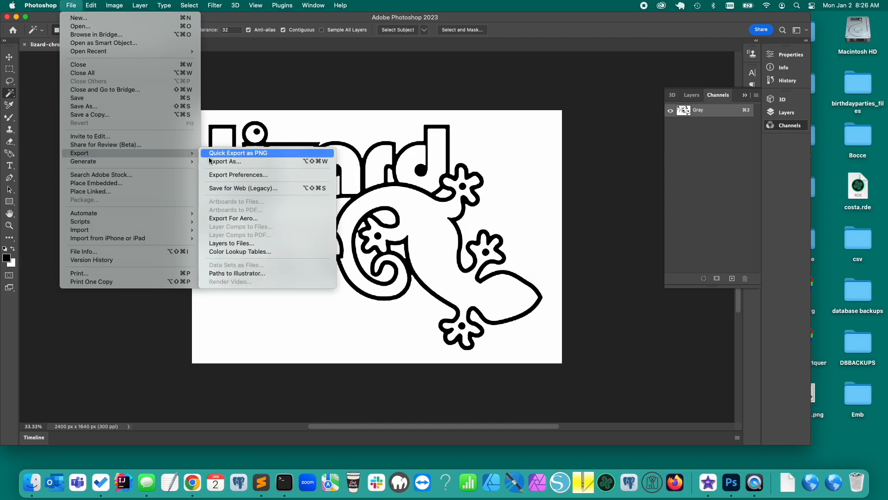
left_click(218, 188)
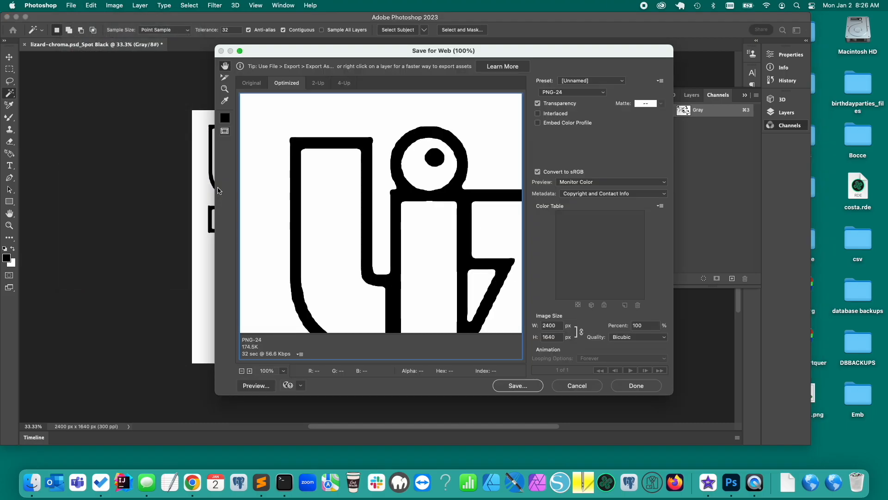
key("Return")
type("lizar")
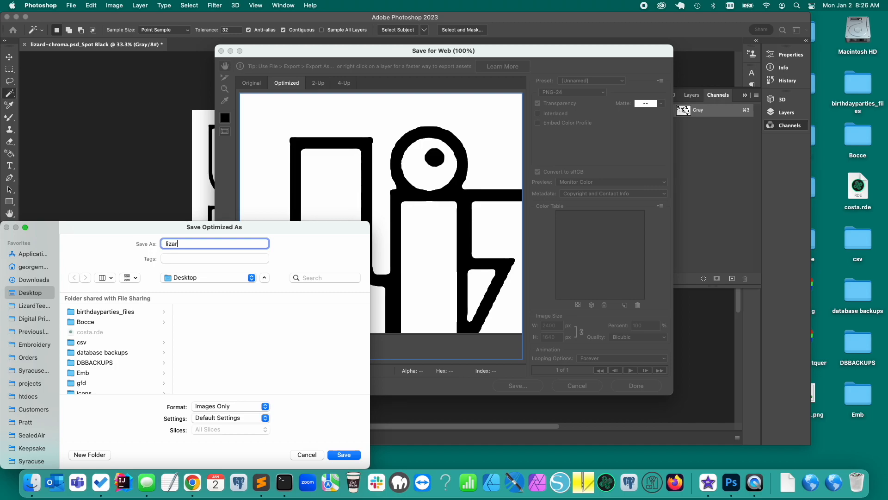
type("d-black")
key("Return")
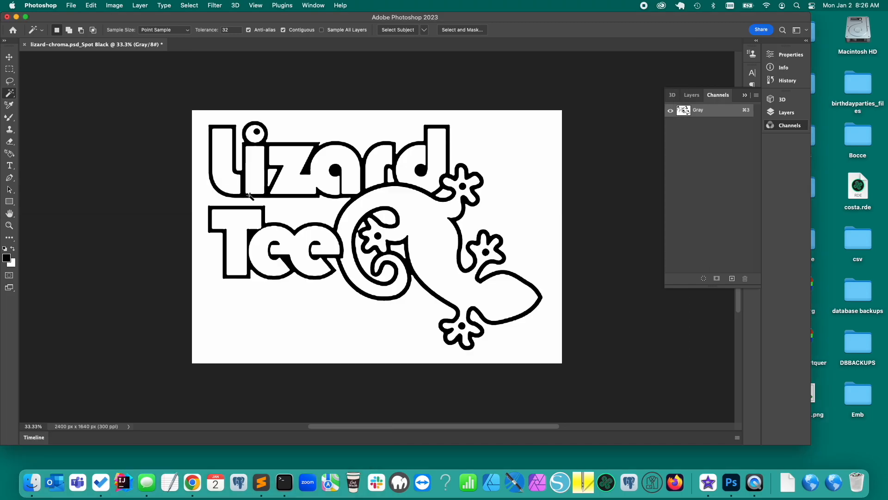
key("super+q")
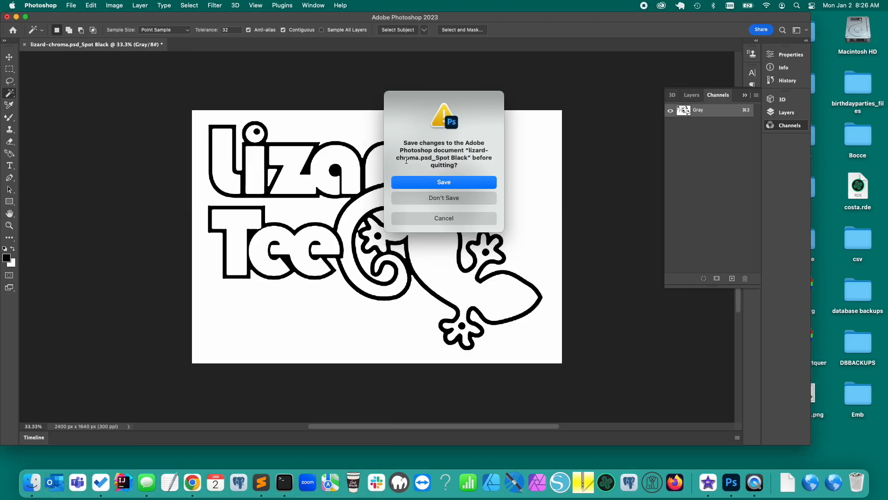
left_click(442, 198)
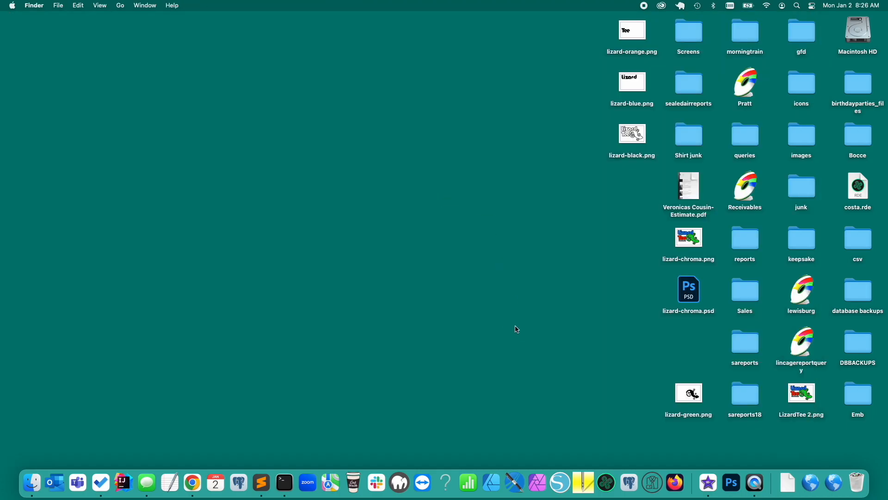
Create a Desktop folder named lizard and move the green, black, orange and blue lizard PNG files into it
key("super+shift+n")
type("liz")
key("Return")
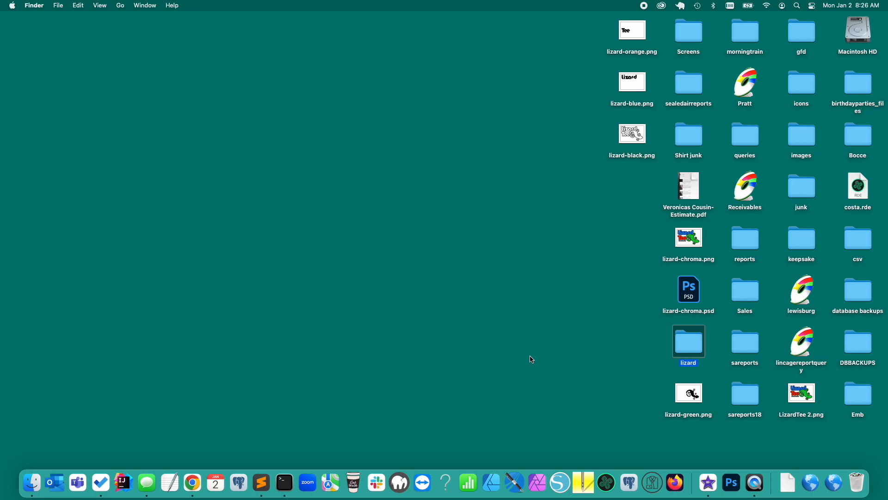
left_click(677, 392)
left_click(628, 131, "super")
left_click(632, 32, "super")
left_click(630, 85, "super")
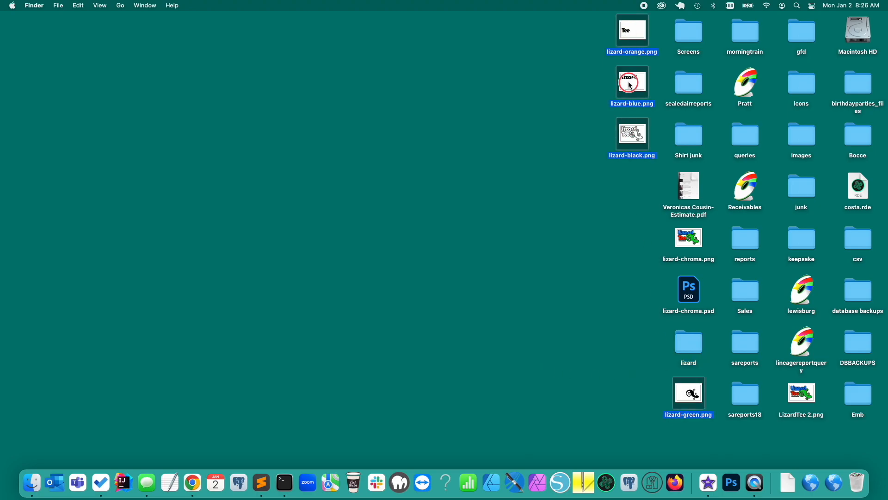
left_click_drag(631, 138, 692, 357)
Create a new design in Chroma Inspire and load lizard-black.png from the lizard folder into the Auto digitizer Wizard
left_click(607, 483)
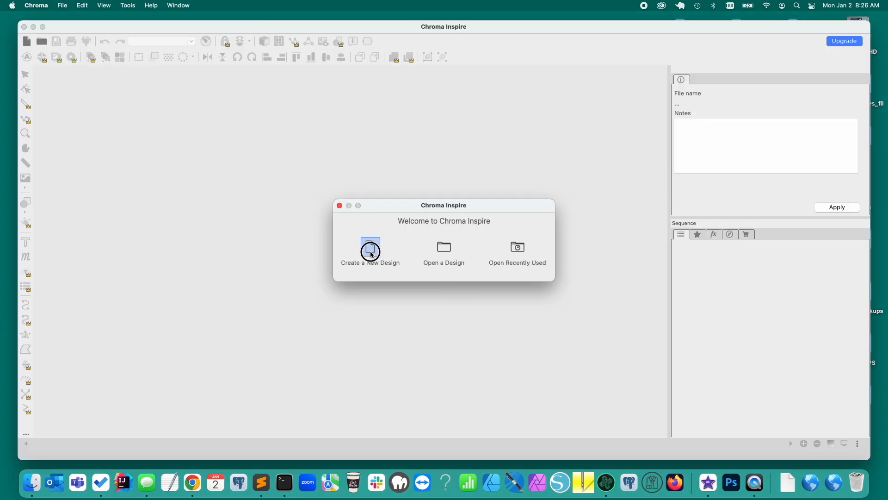
left_click(369, 249)
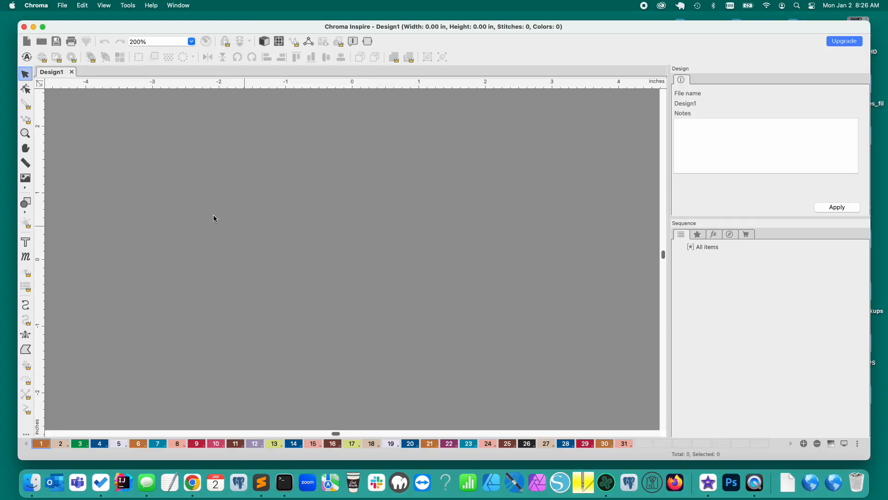
left_click(27, 57)
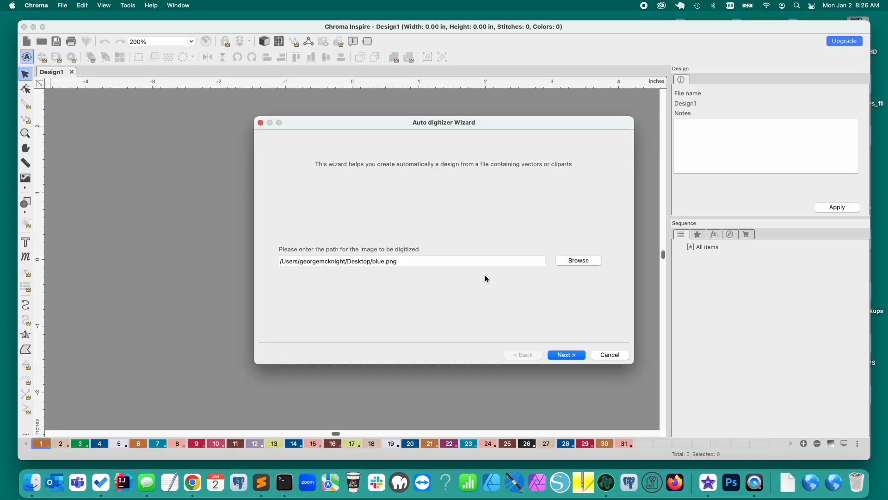
left_click(572, 263)
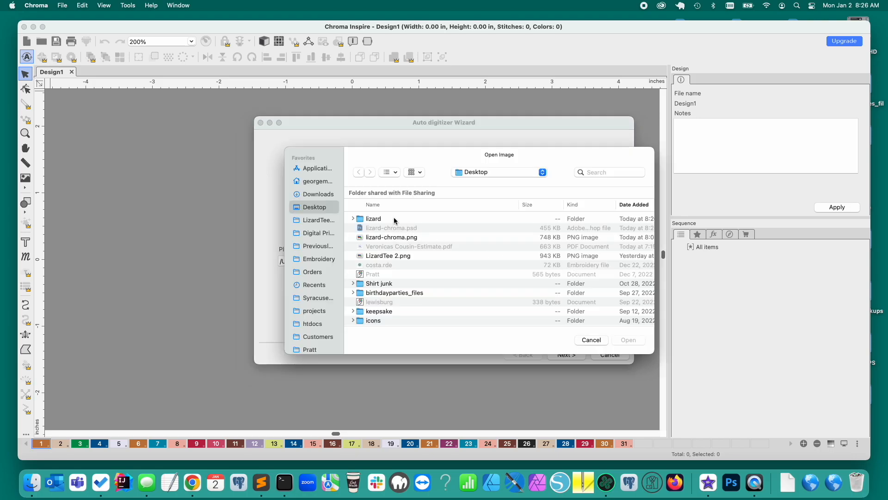
double_click(394, 219)
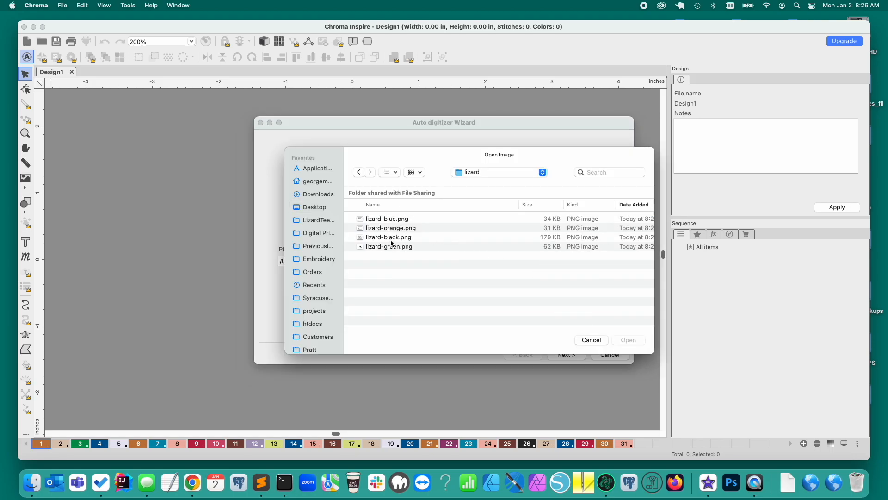
double_click(390, 238)
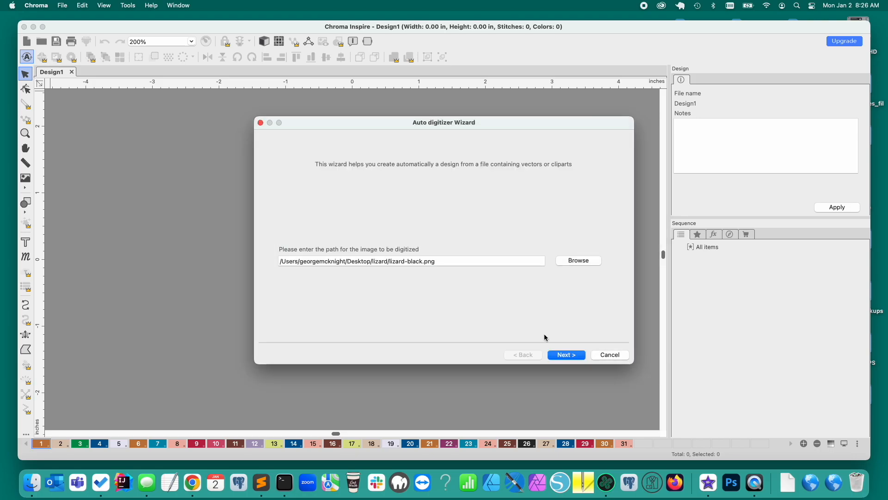
Set the image width to 6 in, accept the default colour reduction, and finish auto-digitizing the black outline
left_click(561, 355)
double_click(557, 157)
type("6")
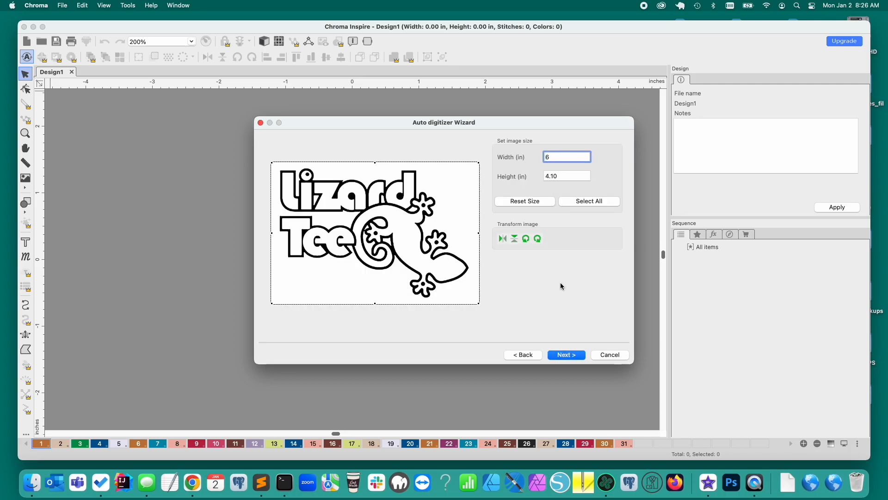
left_click(563, 354)
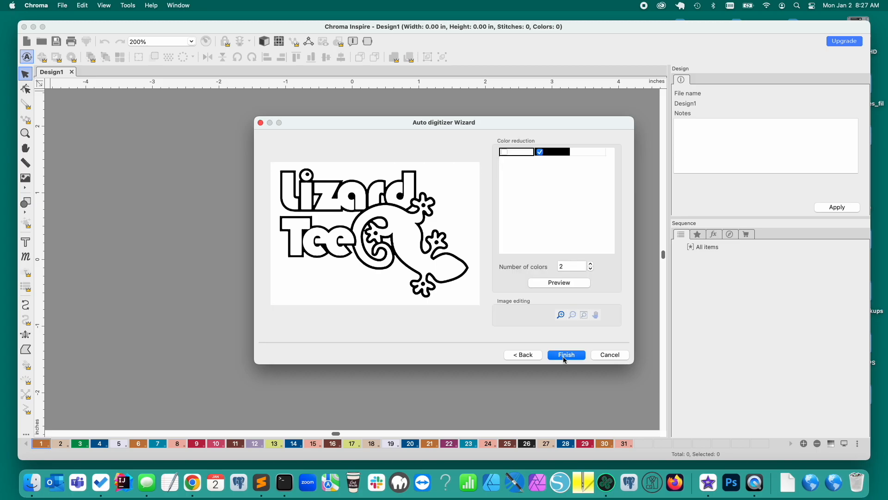
left_click(565, 357)
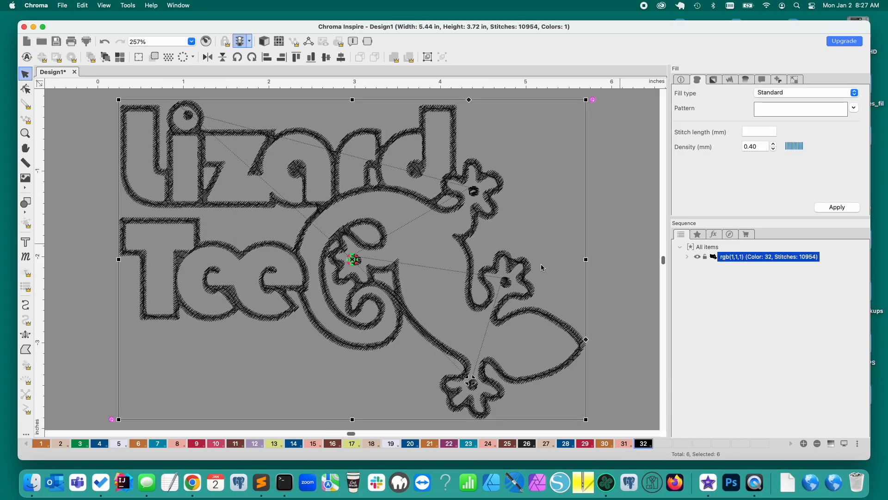
Set the black outline's fill density to 0.33 mm, apply it, and check the stitching in the realistic preview
double_click(759, 147)
key("BackSpace")
type(".33")
left_click(836, 207)
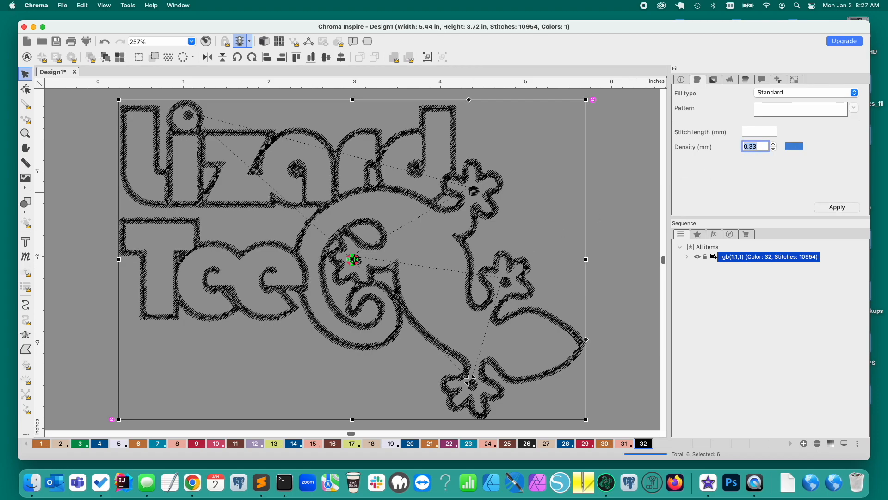
left_click(266, 42)
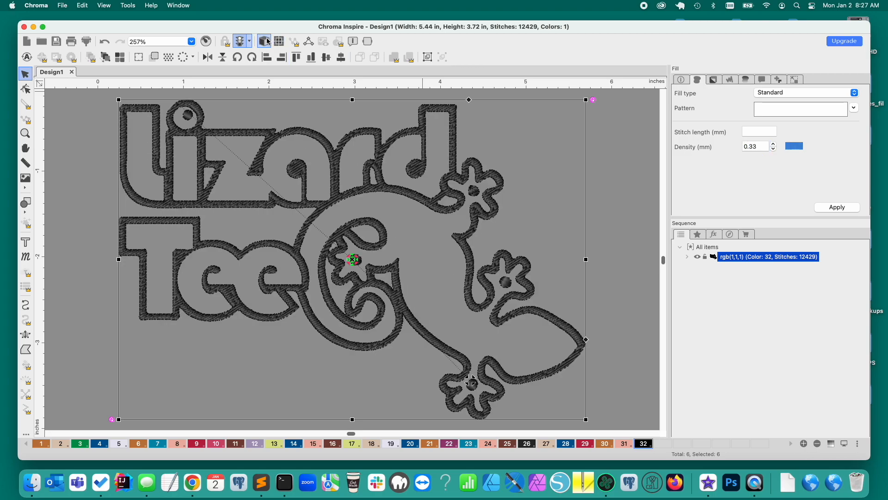
left_click(267, 42)
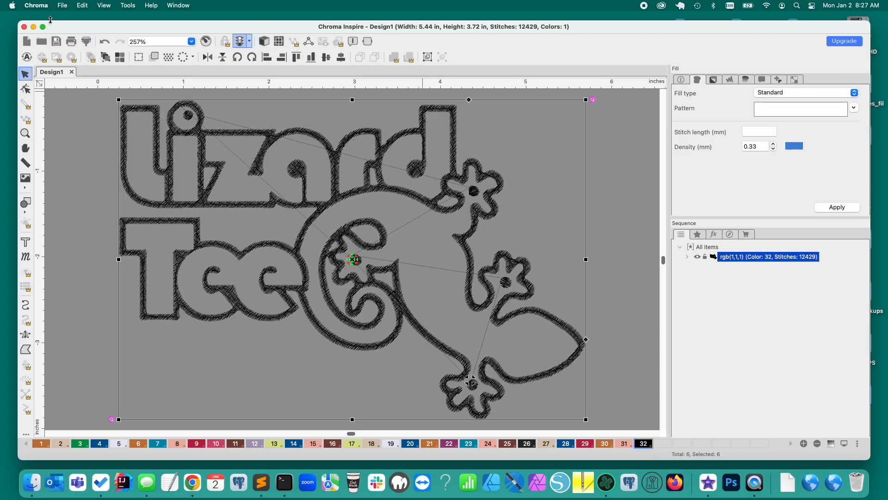
Auto-digitize lizard-blue.png from the lizard folder at a width of 6 in, accepting the default colour reduction
left_click(27, 57)
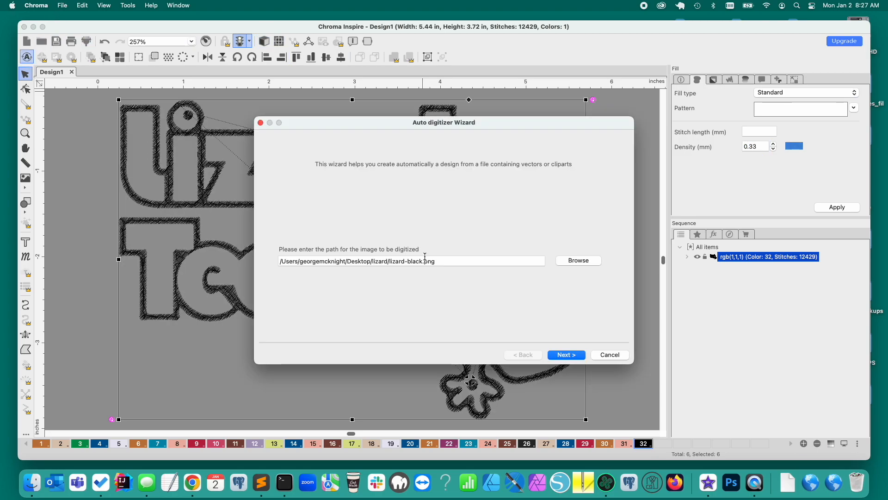
left_click(578, 261)
double_click(400, 219)
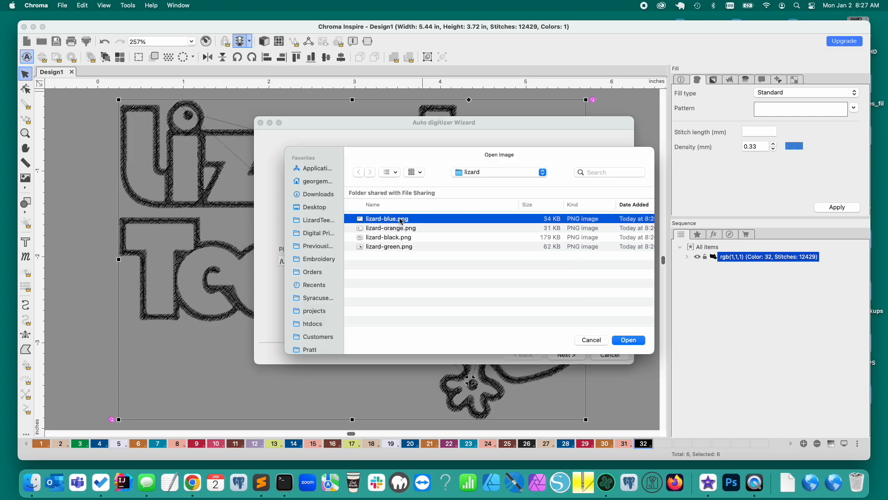
left_click(566, 355)
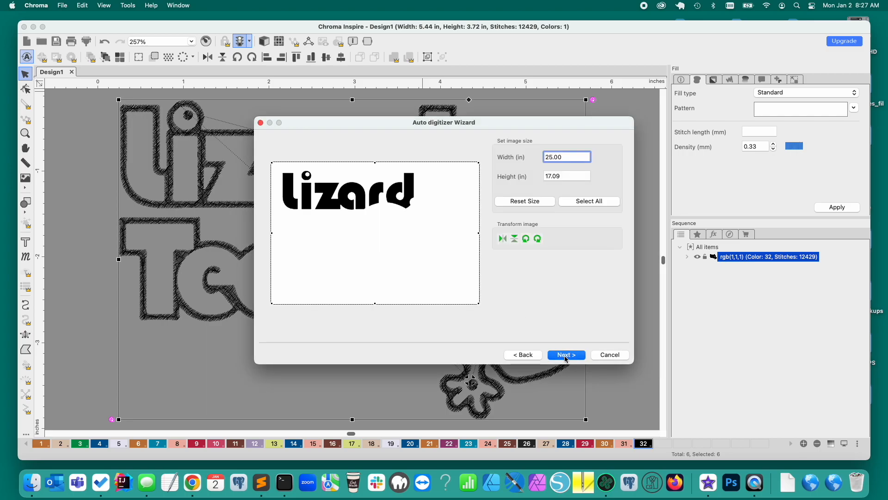
double_click(555, 157)
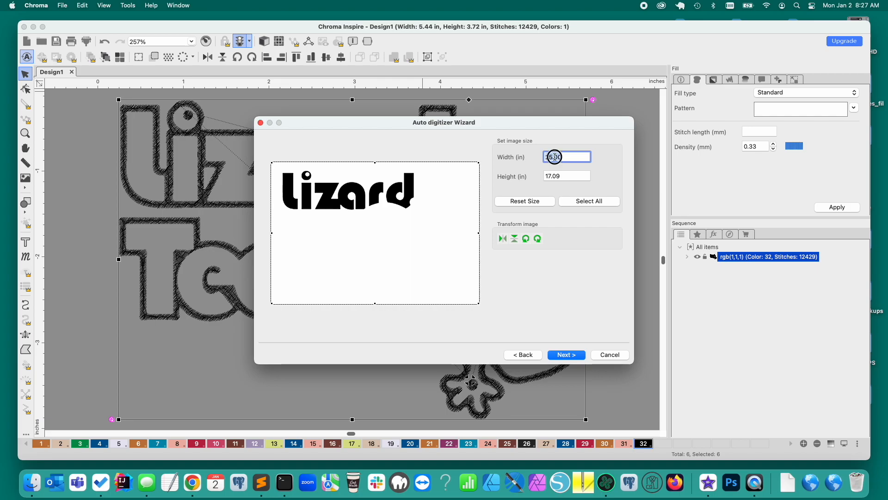
type("6")
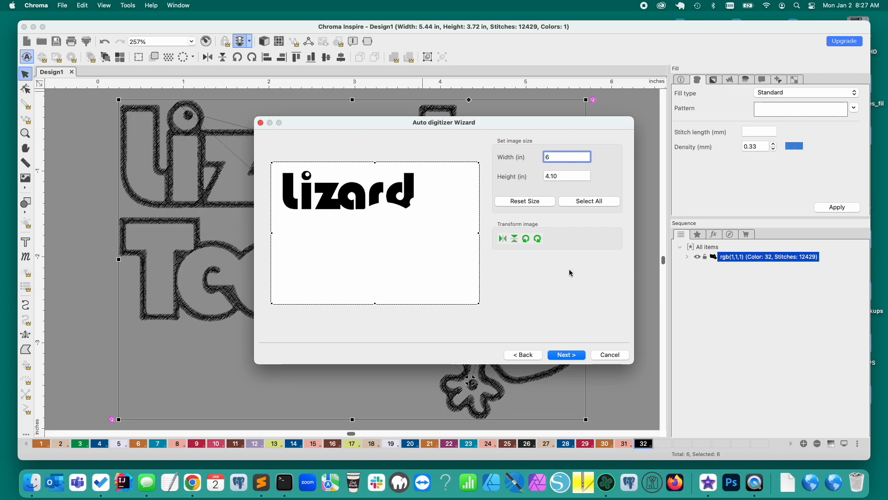
left_click(566, 354)
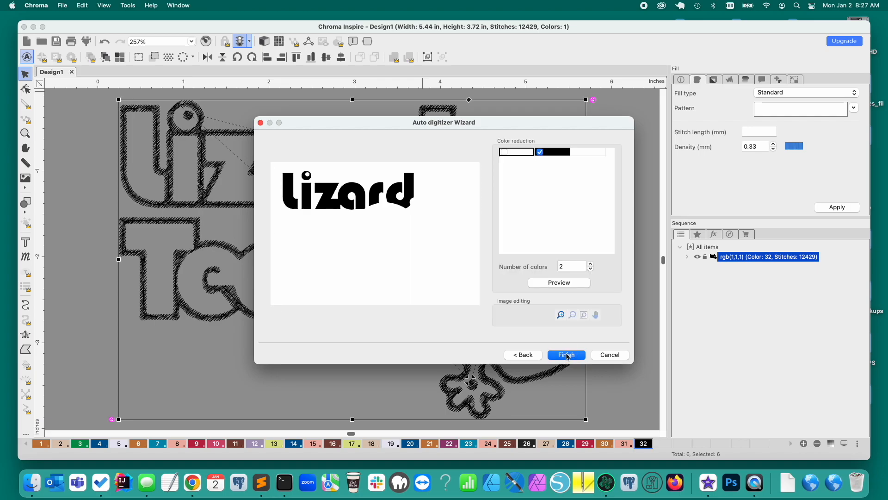
left_click(567, 355)
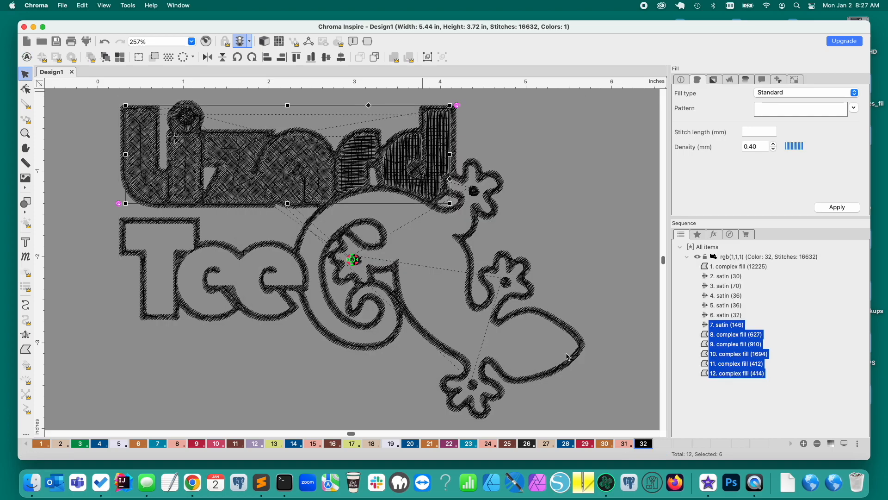
Set the density of the Lizard lettering fills to 0.33 mm and assign them the blue thread colour 7
double_click(759, 147)
key("BackSpace")
type(".33")
left_click(837, 207)
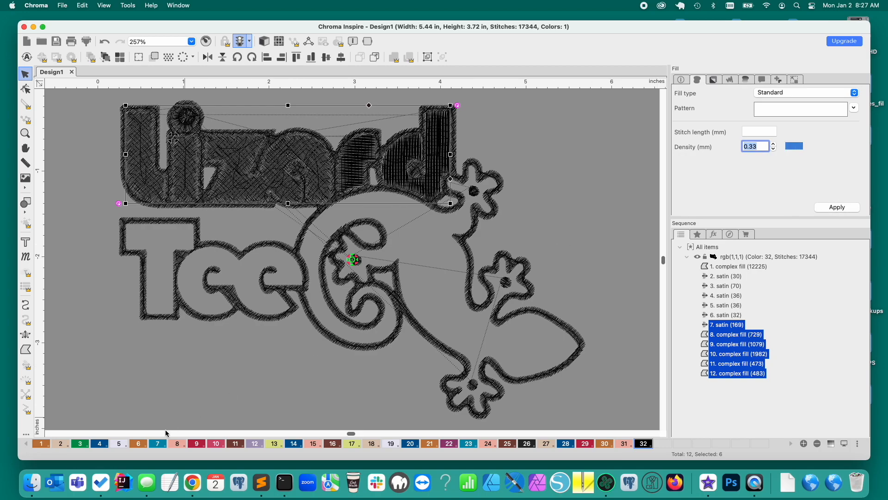
left_click(158, 445)
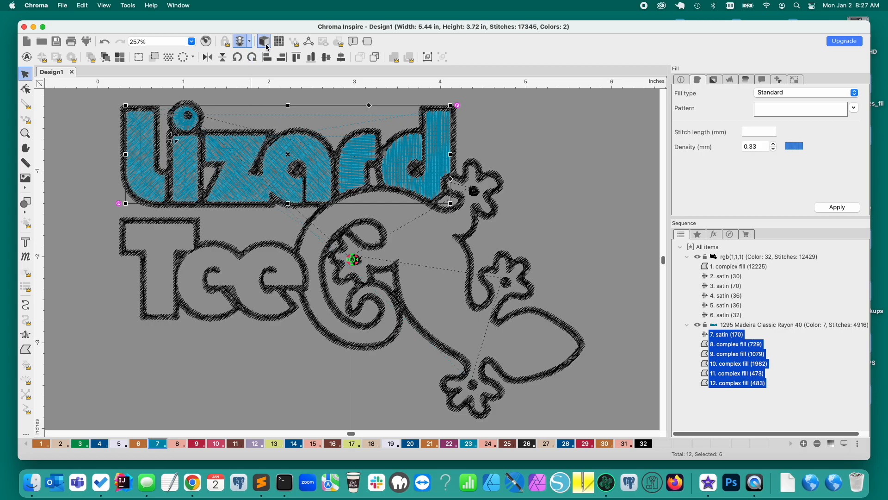
Group the blue Lizard lettering and send the group to the back, then show the design in the realistic preview
right_click(250, 148)
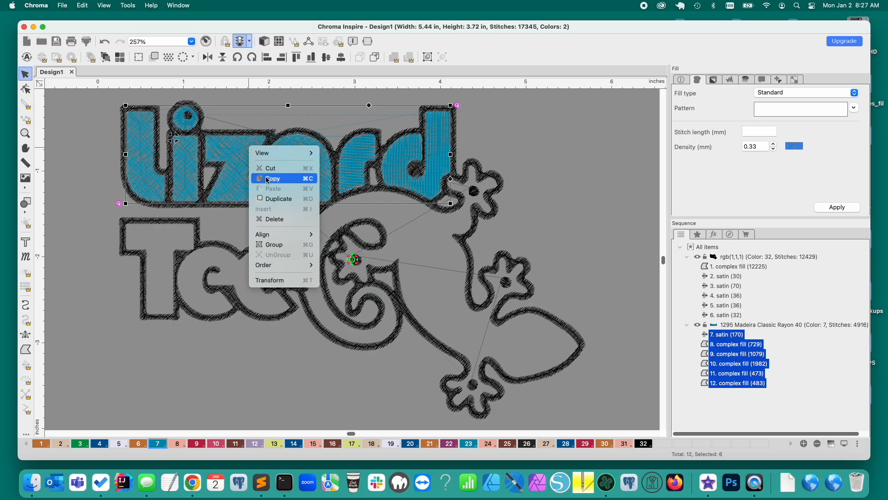
left_click(273, 244)
right_click(248, 195)
mouse_move(277, 307)
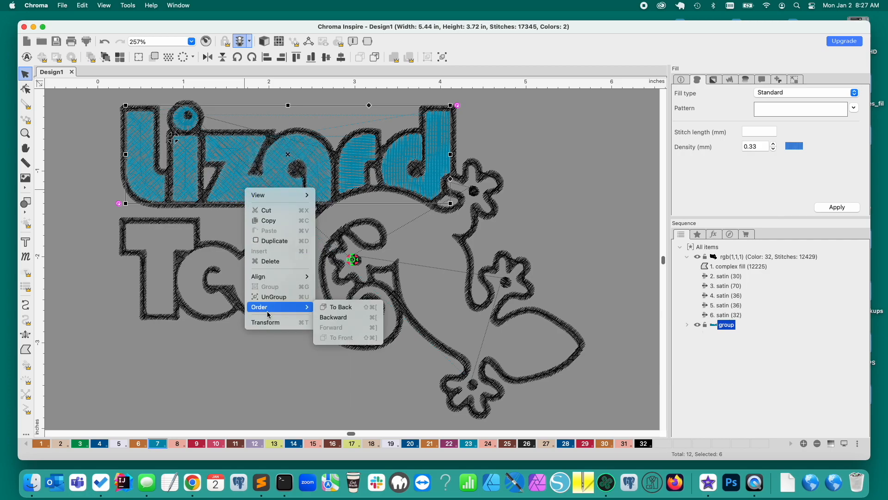
left_click(335, 307)
left_click(285, 337)
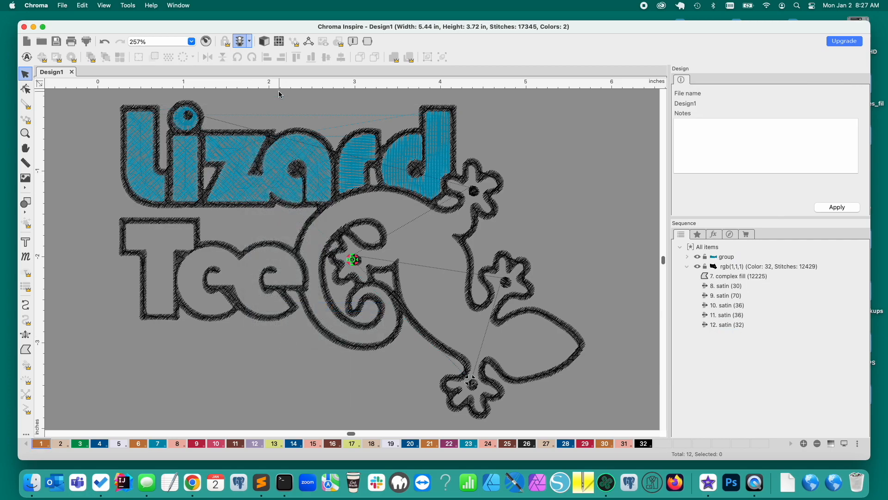
left_click(265, 43)
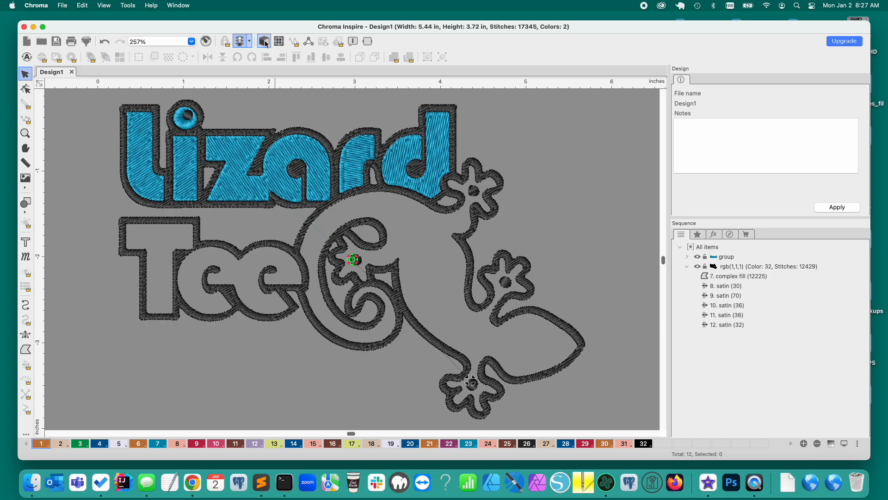
Auto-digitize lizard-orange.png from the lizard folder at a width of 6 in, accepting the default colour reduction
left_click(26, 56)
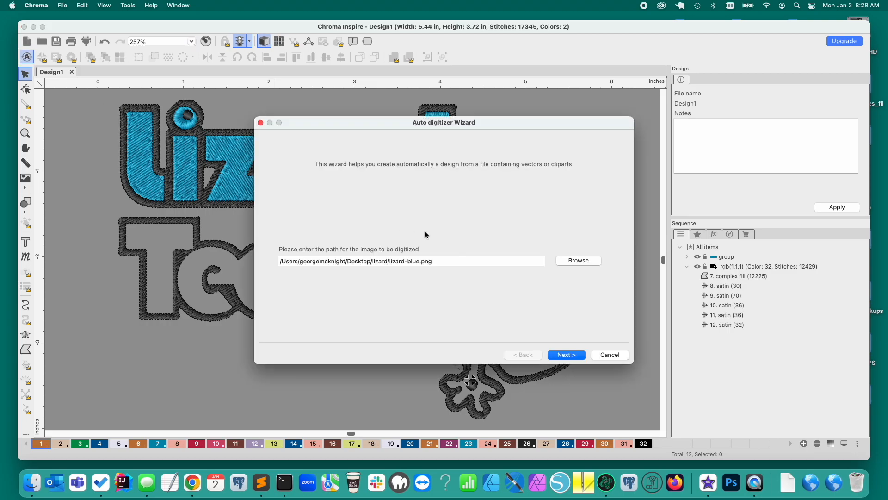
left_click(579, 260)
double_click(412, 228)
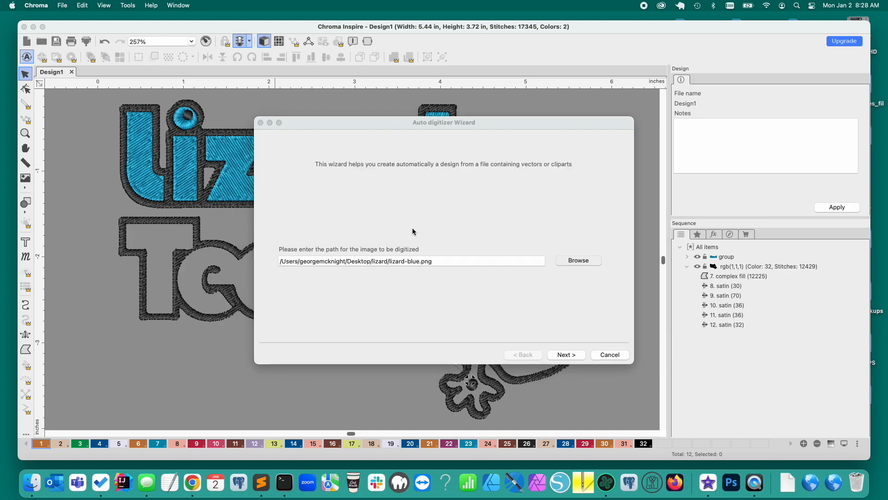
left_click(568, 354)
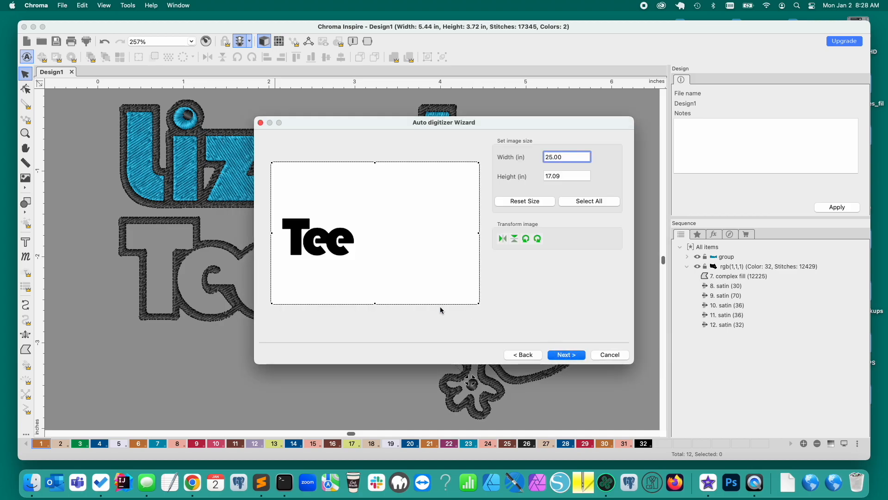
double_click(555, 156)
type("6")
left_click(561, 355)
left_click(561, 355)
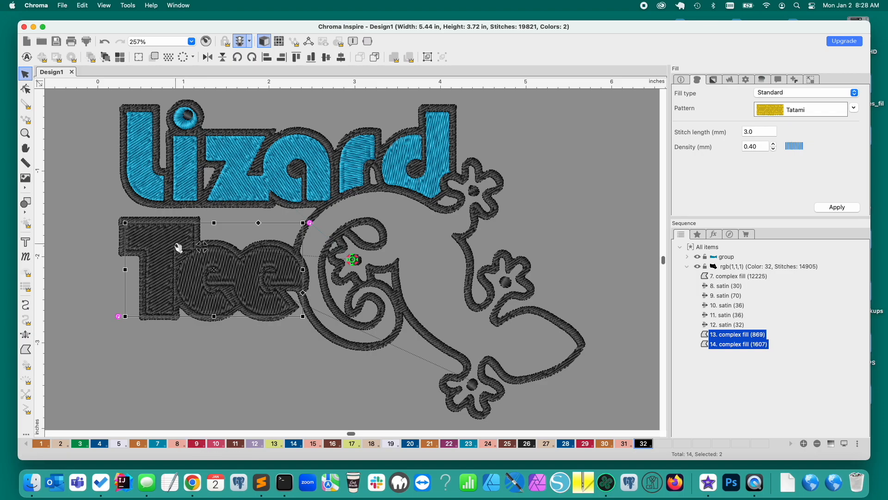
Group the Tee lettering fills and assign them thread colour 9, changed to an orange-red shade of Madeira Classic Rayon 40
left_click(162, 254)
right_click(162, 254)
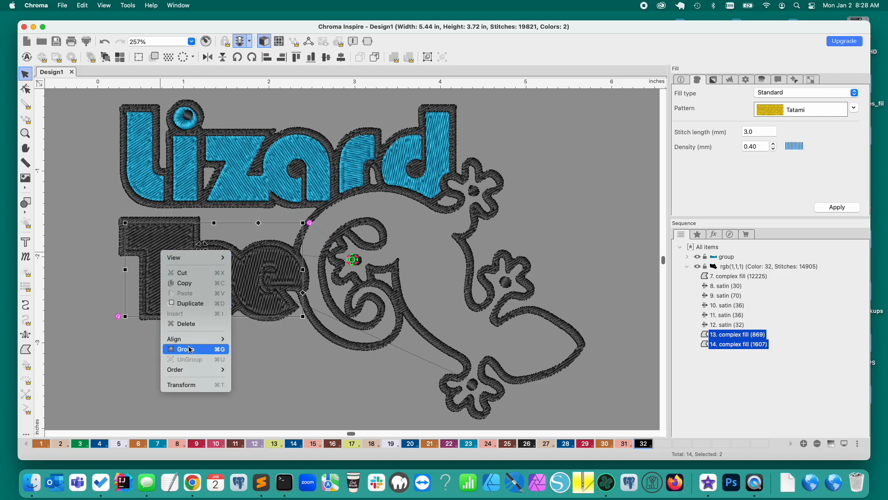
left_click(194, 346)
left_click(197, 443)
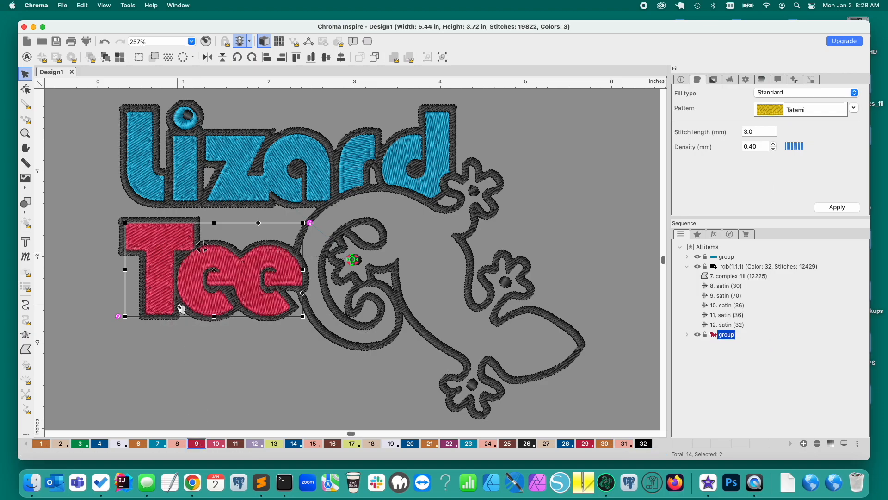
double_click(199, 444)
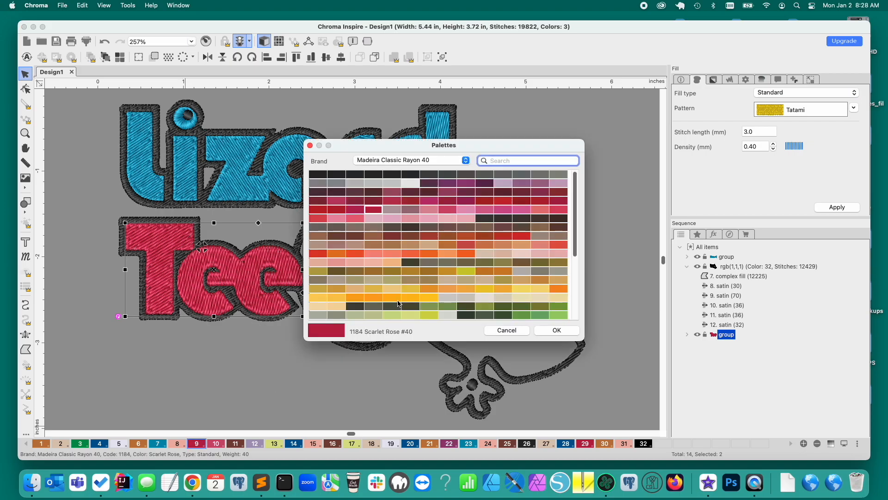
left_click(470, 245)
left_click(550, 330)
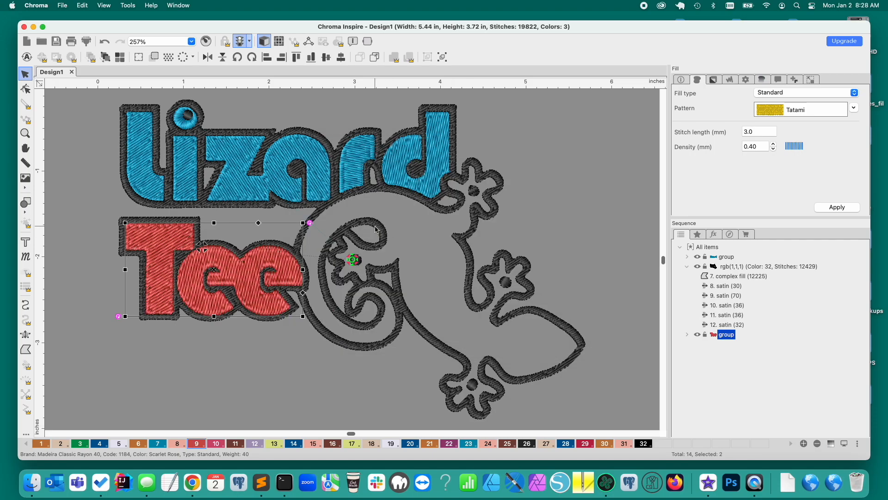
Send the orange-red Tee lettering group to the back of the stitching order and deselect it
right_click(268, 255)
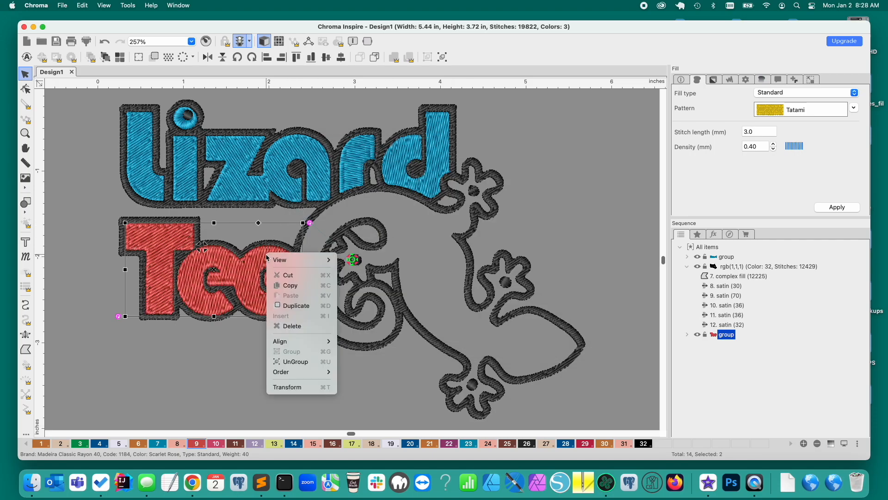
mouse_move(298, 374)
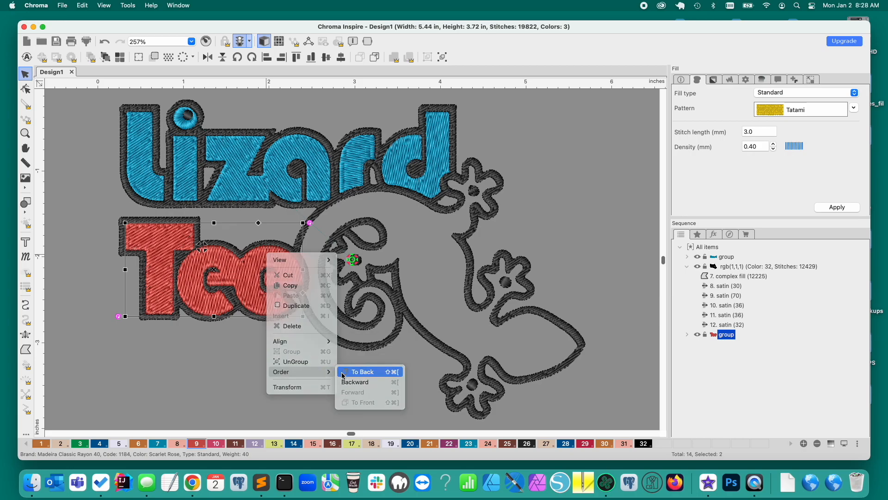
left_click(362, 371)
left_click(244, 375)
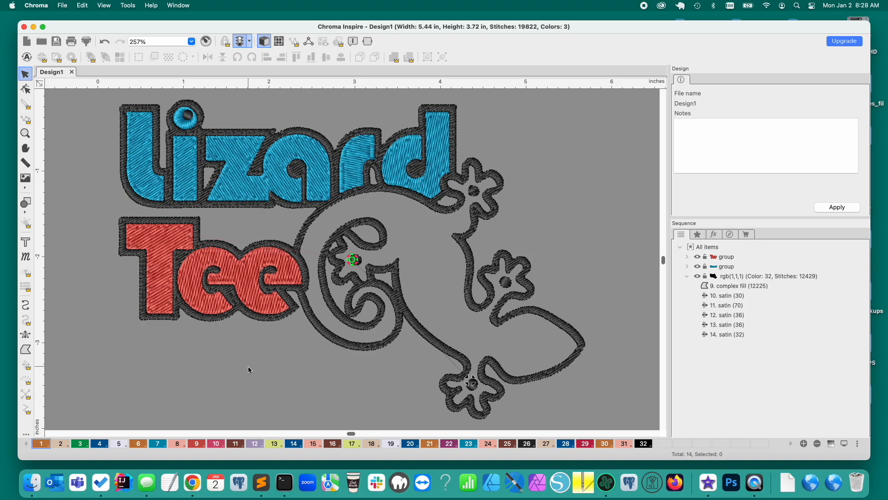
Auto-digitize lizard-green.png from the lizard folder at a width of 6 in, accepting the default colour reduction
left_click(26, 56)
left_click(578, 260)
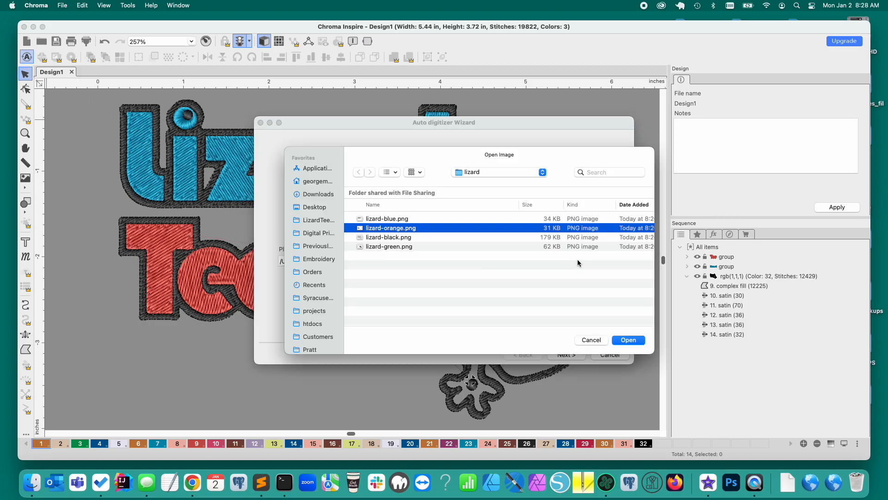
double_click(413, 244)
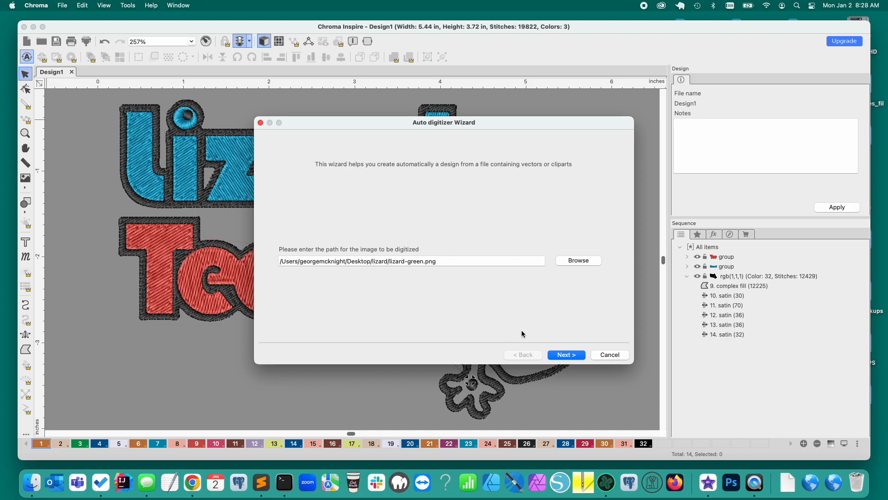
left_click(568, 355)
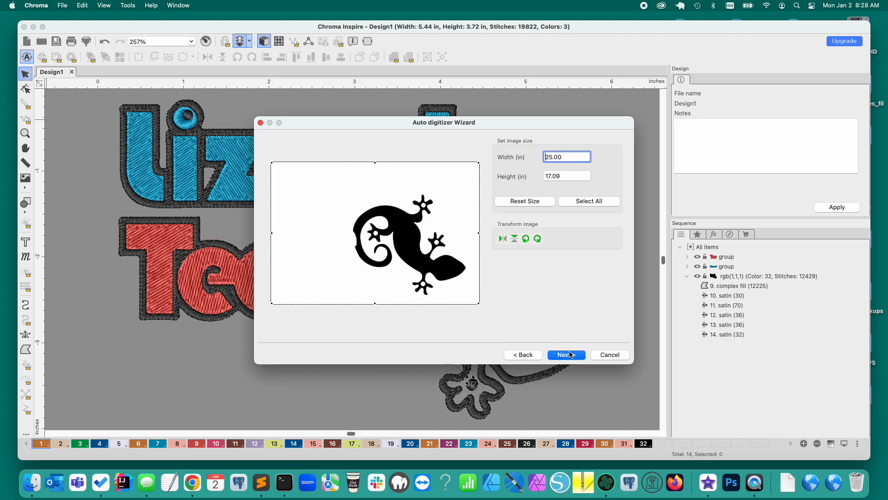
double_click(560, 156)
type("6")
left_click(560, 356)
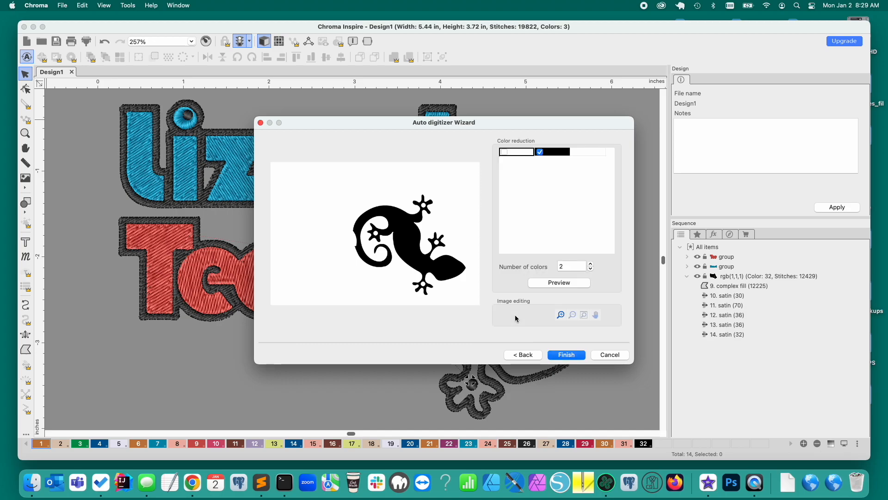
left_click(564, 355)
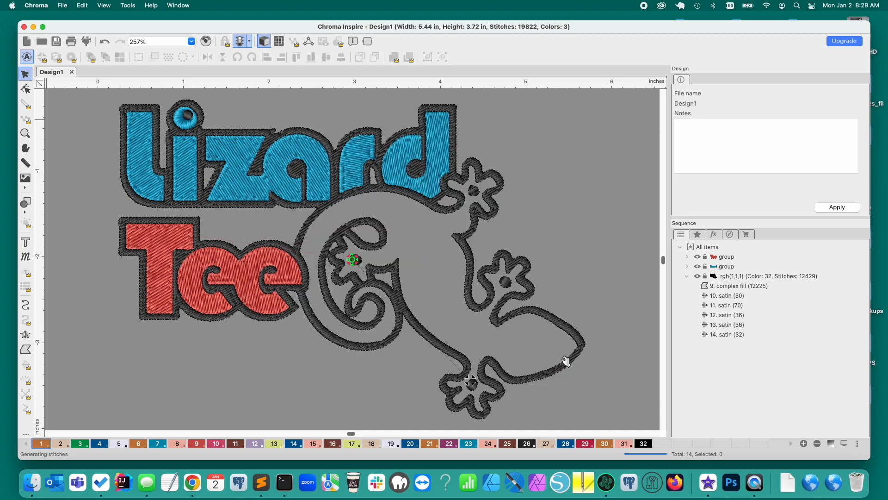
Group the newly digitized lizard body fill and send the group to the back of the stitching order
right_click(443, 300)
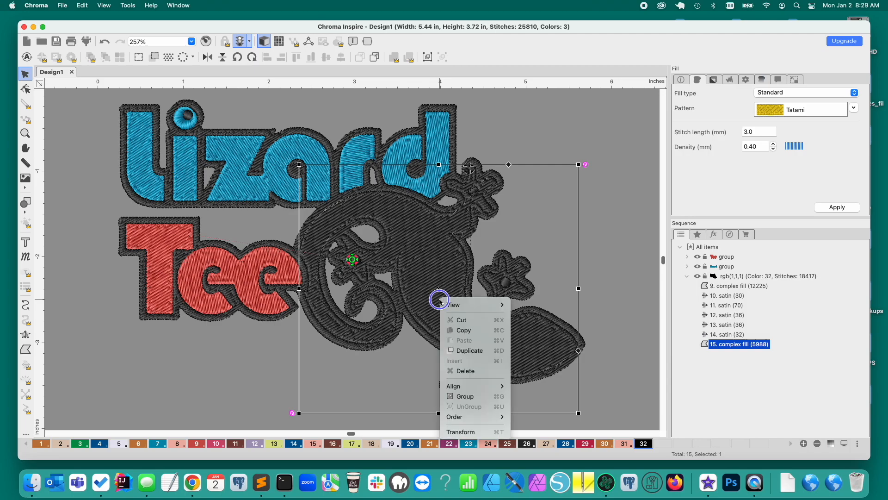
left_click(460, 396)
right_click(445, 301)
mouse_move(467, 414)
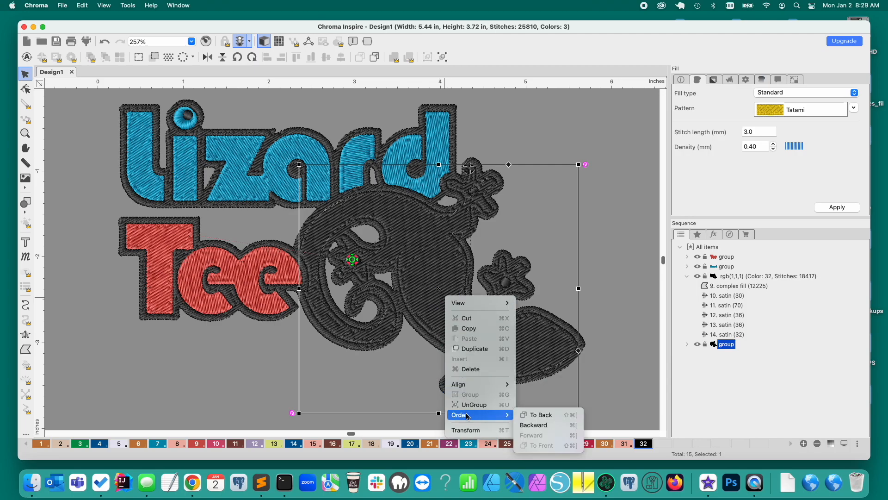
left_click(534, 414)
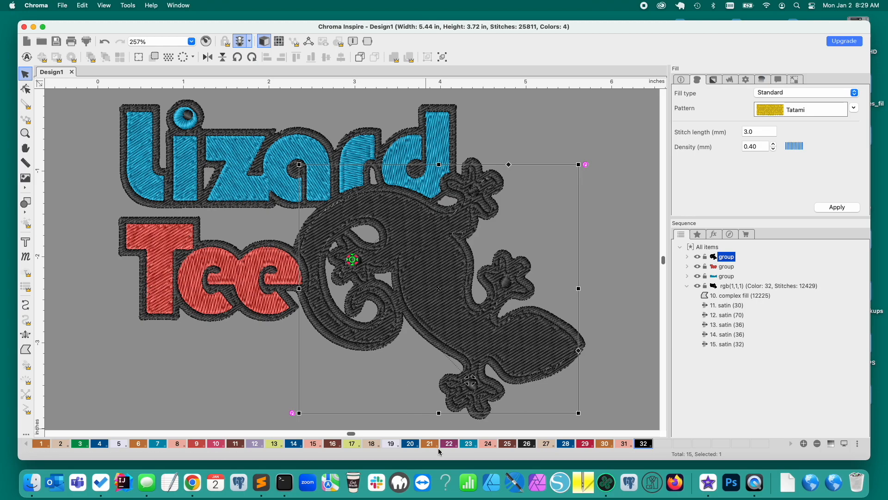
Assign thread colour 3, a green shade of Madeira Classic Rayon 40, to the lizard body group and deselect it
left_click(82, 444)
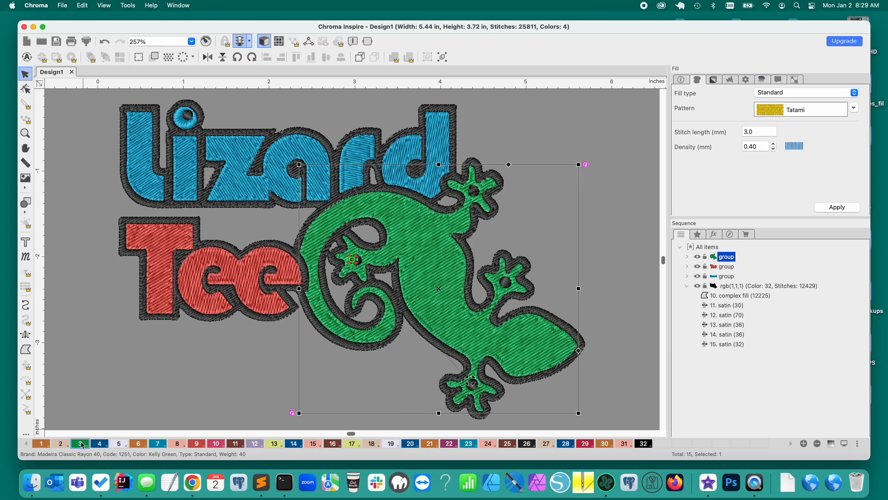
double_click(82, 444)
left_click(469, 297)
left_click(555, 330)
left_click(290, 111)
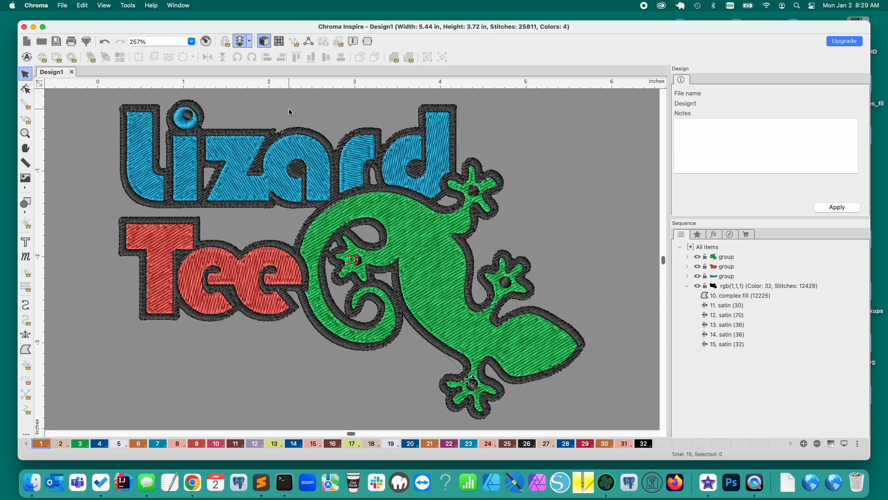
Set the stitch-angle lines of the blue L and the i stem fills in the Lizard lettering to roughly horizontal
left_click(28, 92)
left_click(136, 163)
mouse_move(136, 163)
left_mouse_down()
mouse_move(127, 172)
mouse_move(128, 155)
left_mouse_up()
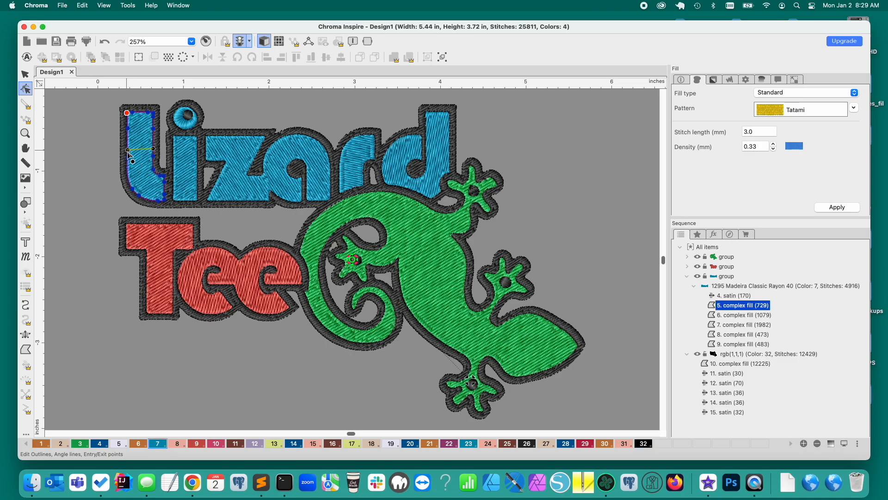
left_click(180, 159)
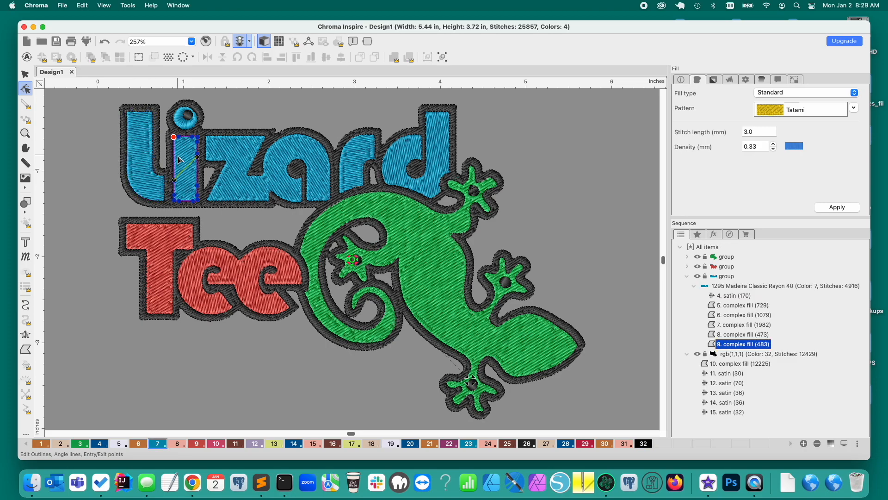
left_click_drag(175, 180, 174, 163)
Set the stitch-angle lines of the joined "za" fill and the r fill in the Lizard lettering to horizontal
left_click(227, 160)
left_click_drag(235, 138, 212, 158)
left_click_drag(294, 204, 331, 162)
left_click(354, 166)
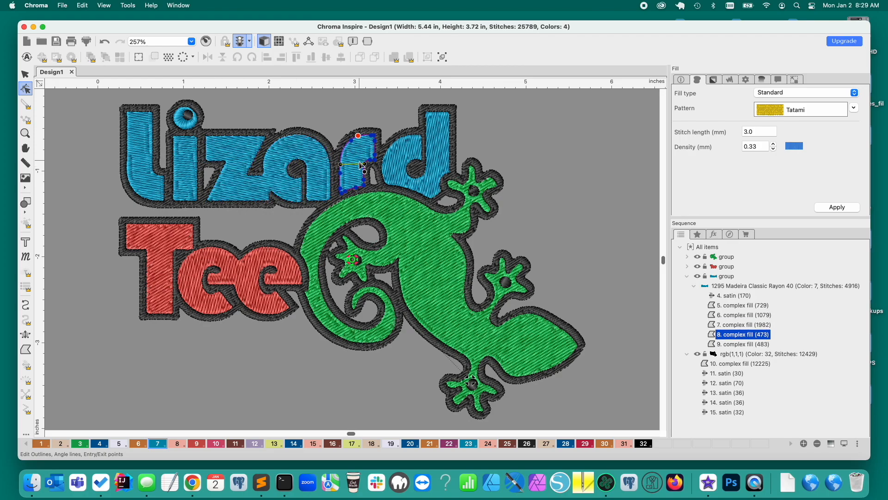
Set the stitch-angle line of the blue d fill to horizontal, spanning the full width of the letter
left_click(383, 158)
left_click(387, 161)
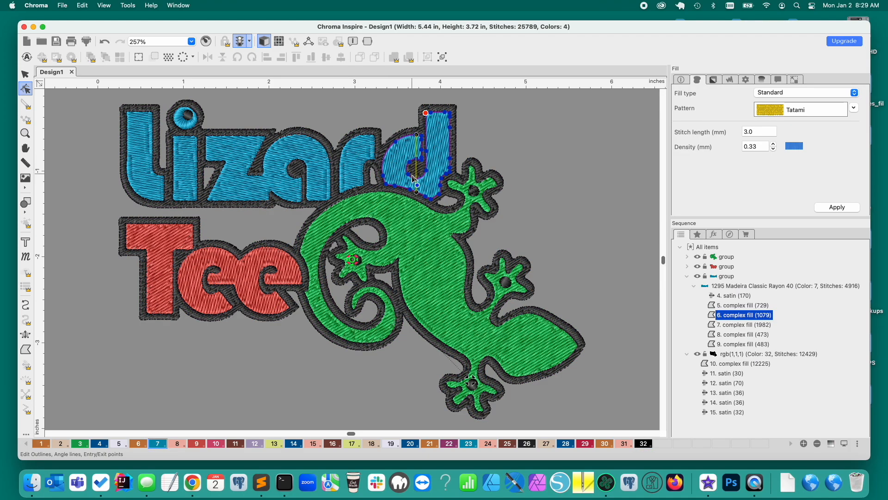
left_click_drag(417, 192, 450, 161)
left_click_drag(417, 134, 390, 166)
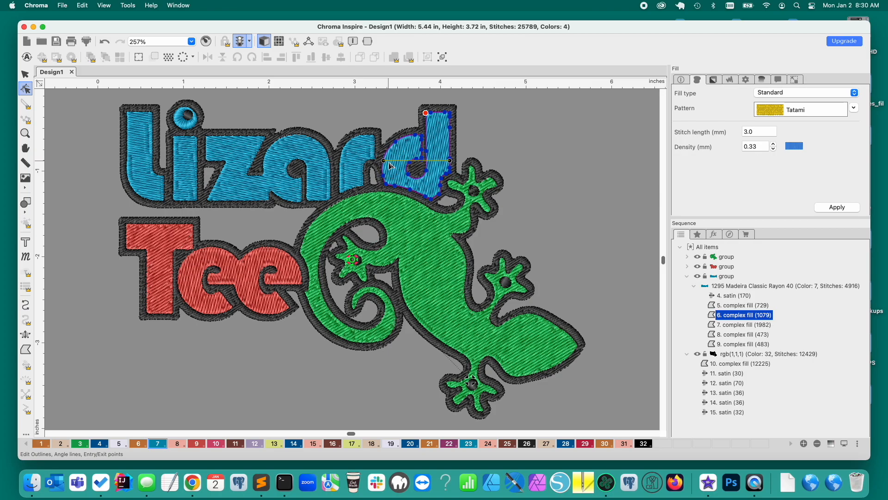
Set the stitch-angle lines of the red T and the joined "ee" fills in the Tee lettering to horizontal
left_click(141, 239)
left_click_drag(149, 273, 126, 226)
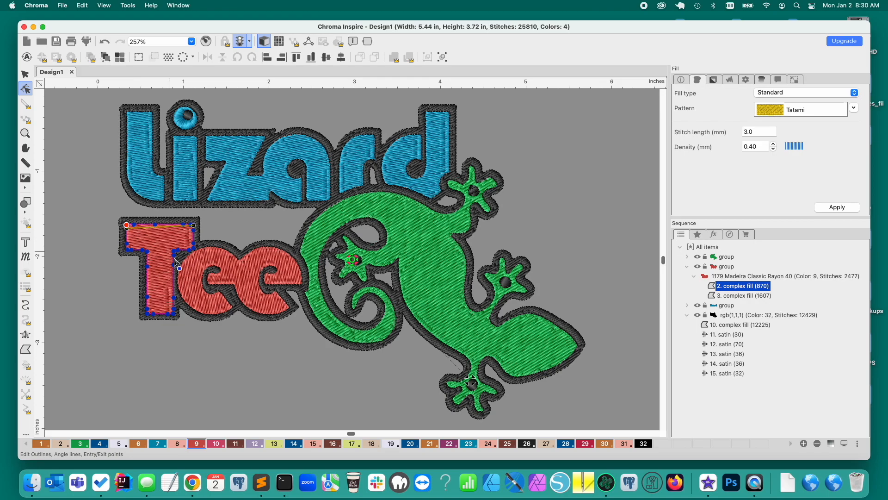
left_click(190, 275)
left_click_drag(244, 262, 180, 279)
left_click_drag(241, 307, 303, 278)
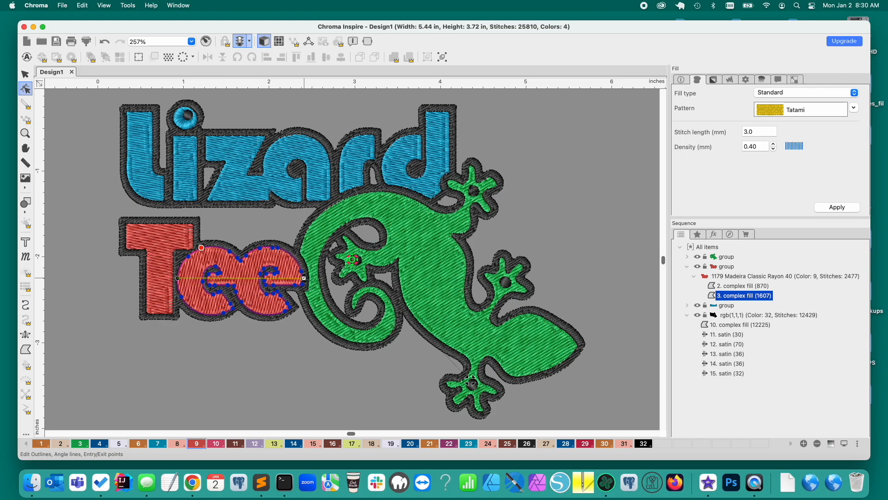
Check the stitch-angle lines of the black outline fill and the green lizard body, and clear the selection
left_click(397, 257)
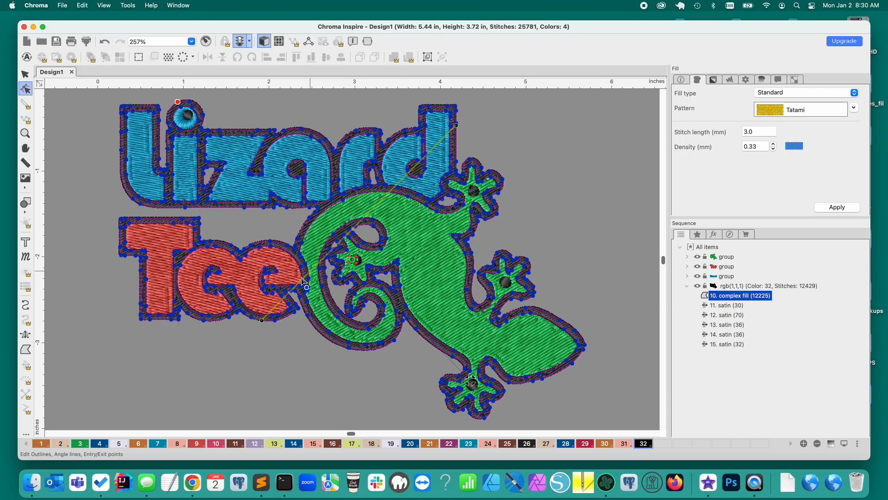
left_click(408, 273)
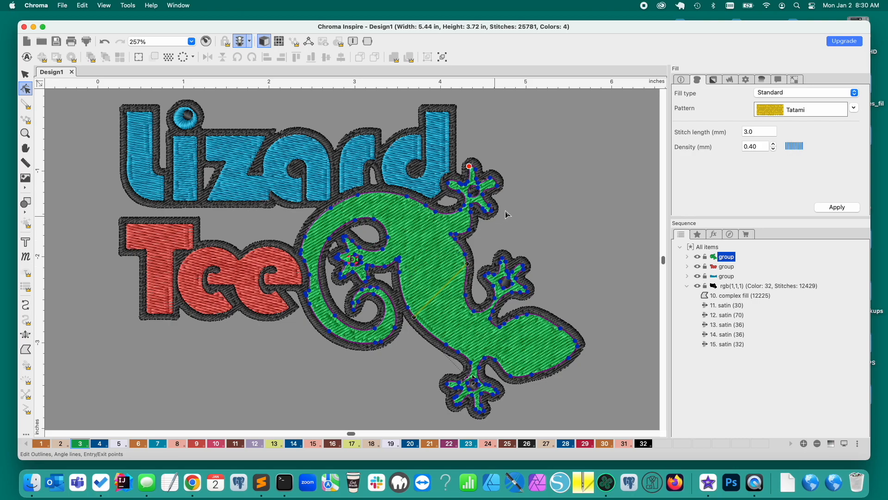
left_click(522, 201)
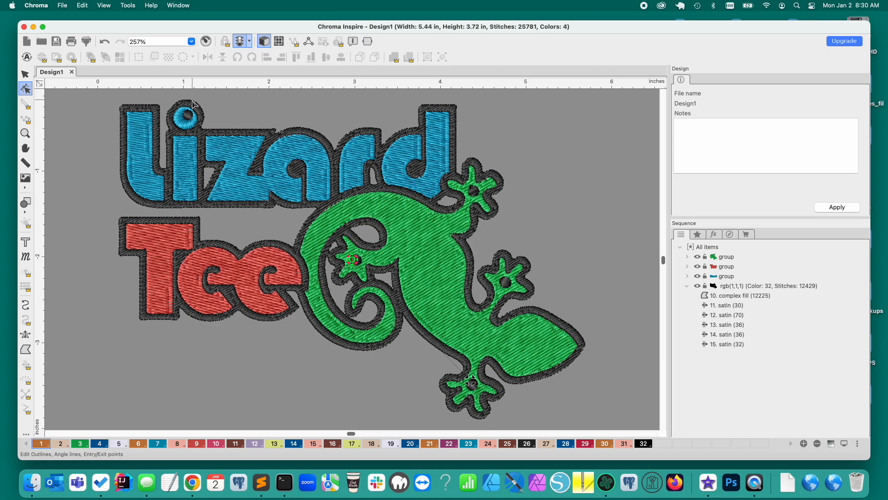
Save the design to the Desktop as LizardTeeAuto.rde
left_click(64, 6)
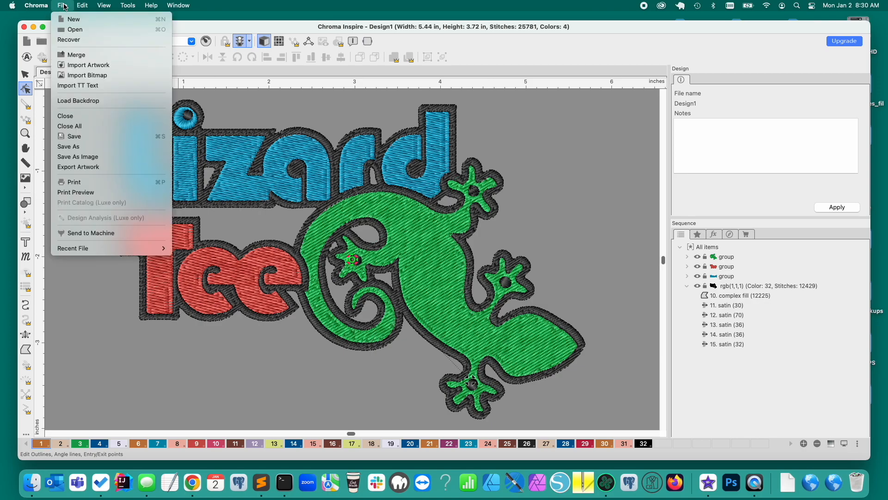
left_click(74, 136)
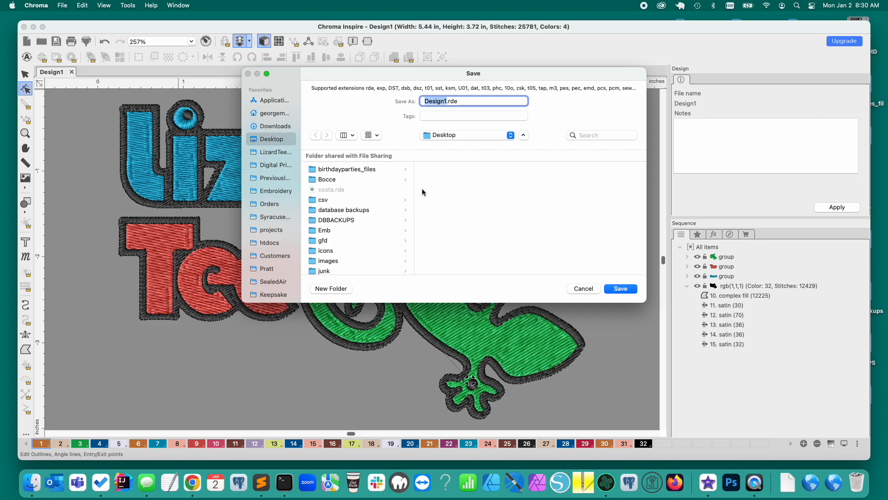
type("LizardTeeAuto")
key("Return")
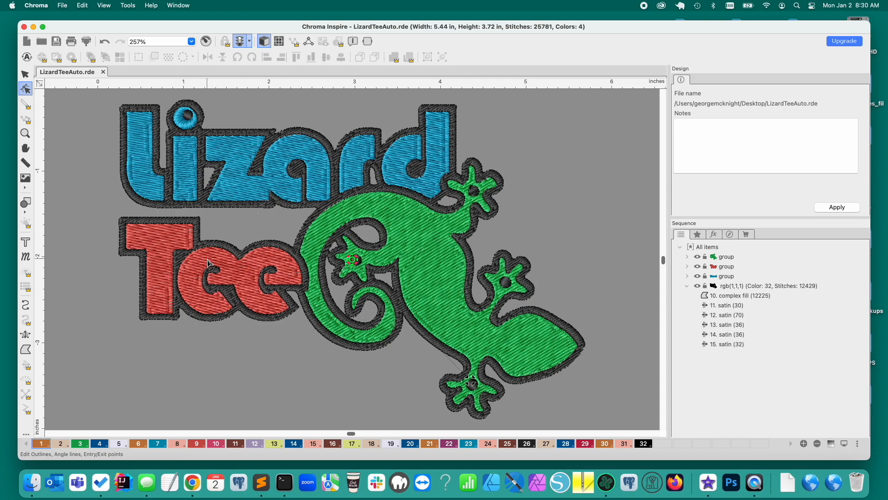
Collapse the black colour's items in the sequence and start the stitch-out simulation of the whole design
left_click(687, 286)
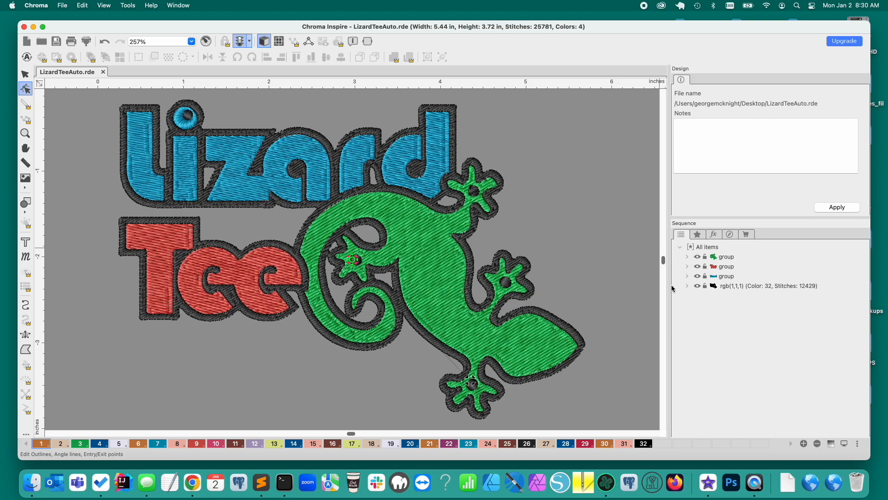
left_click(211, 42)
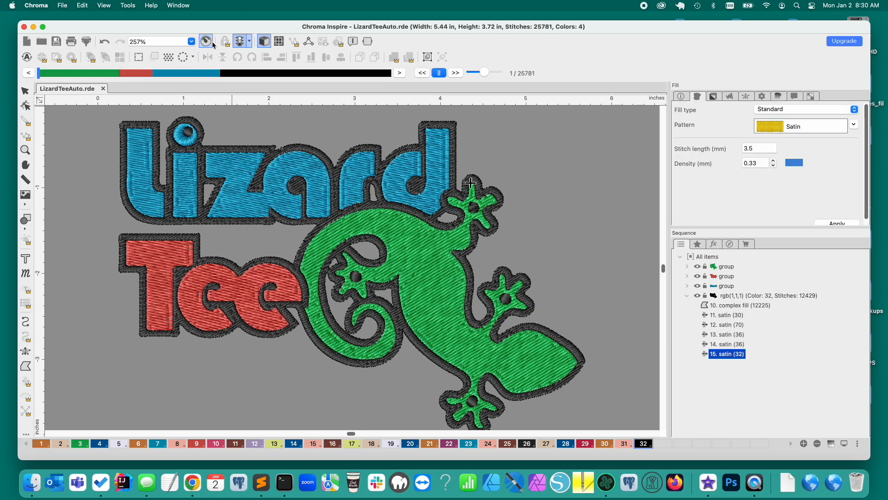